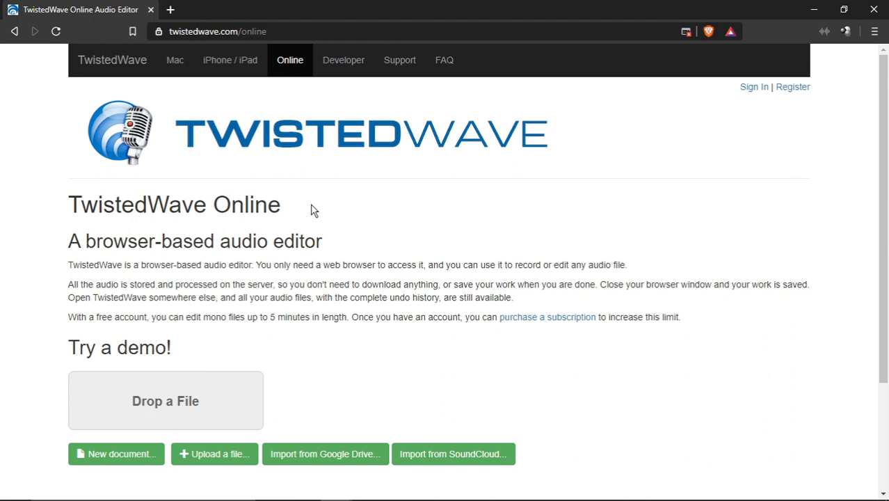
Switch to the editor window holding the tutorial recording, maximize it and play the recording
scroll(259, 275, "down", 2)
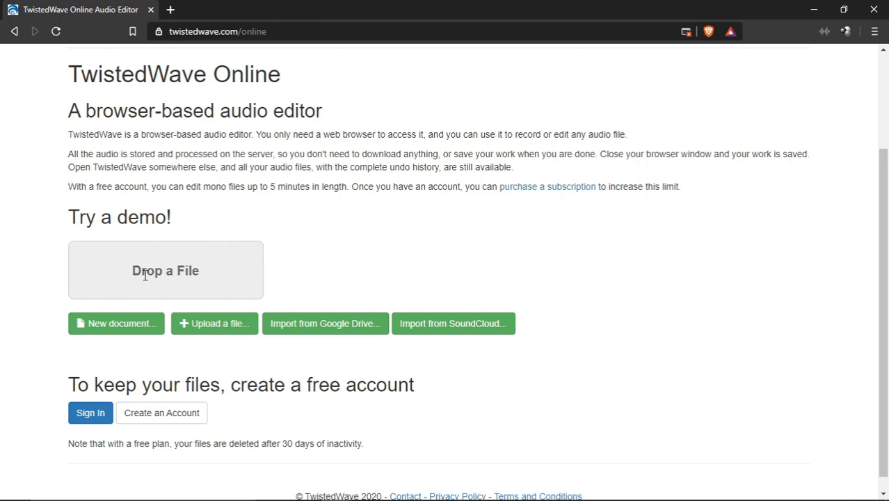
left_click_drag(144, 275, 247, 281)
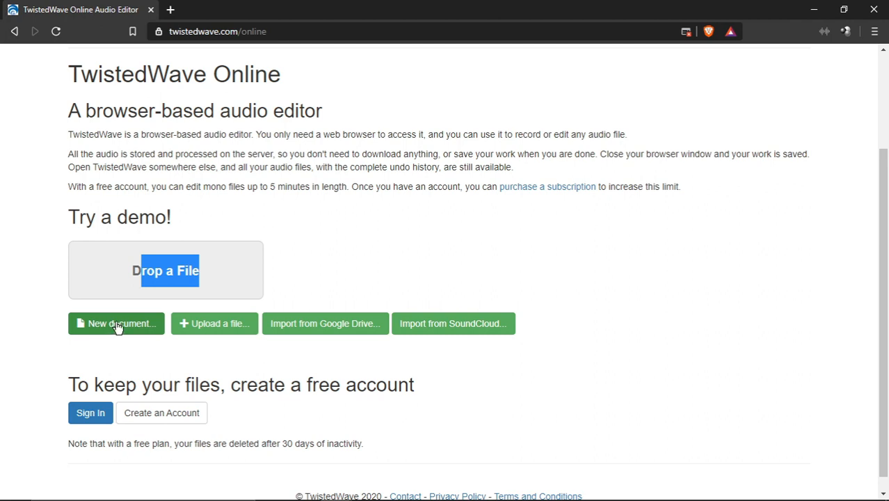
key("alt+Tab")
key("alt+Tab")
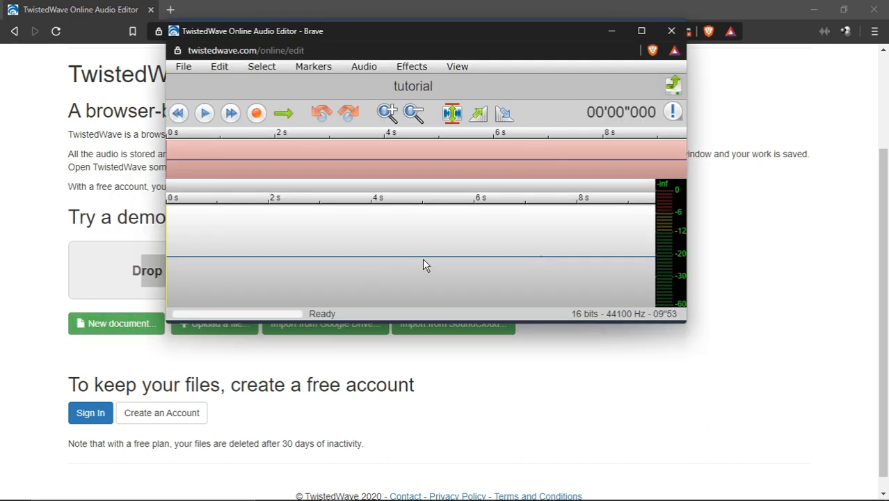
left_click_drag(516, 35, 525, 46)
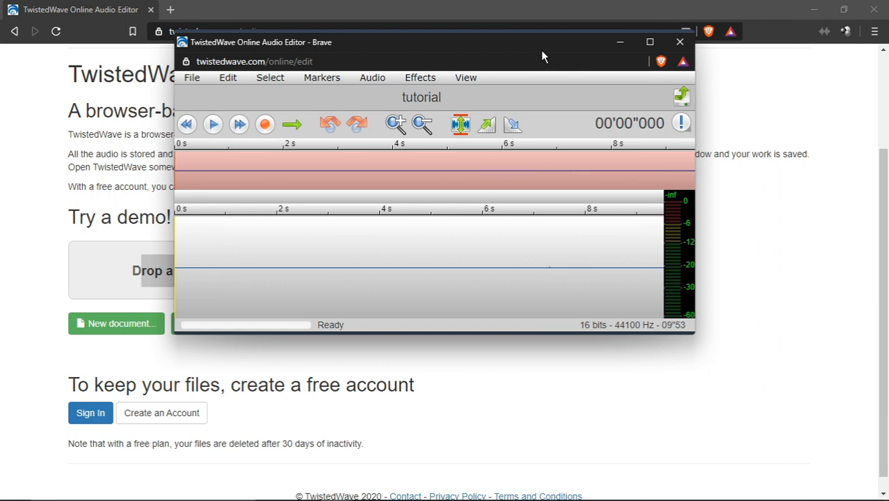
left_click(650, 39)
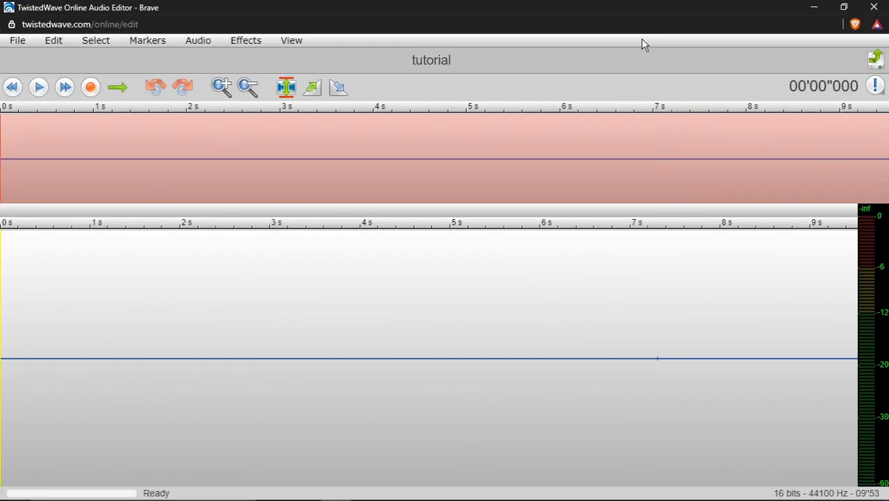
left_click(40, 94)
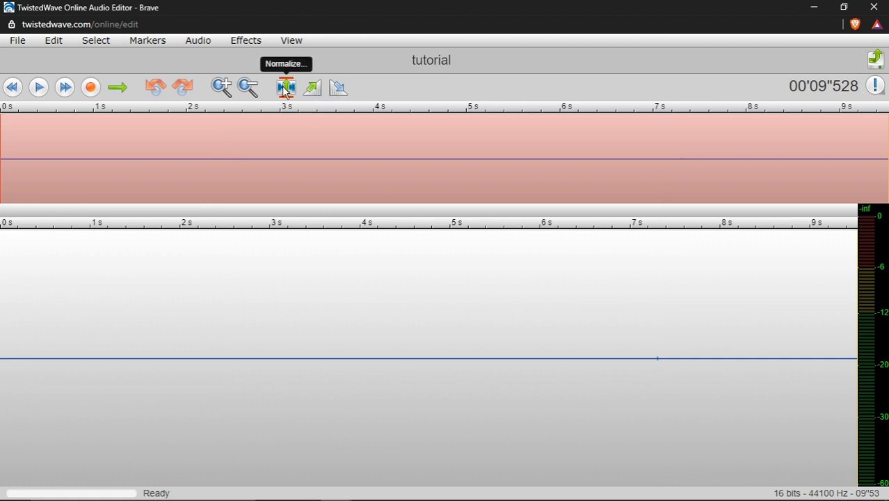
Amplify the whole recording with a gain of 24 dB and play it back
left_click(249, 43)
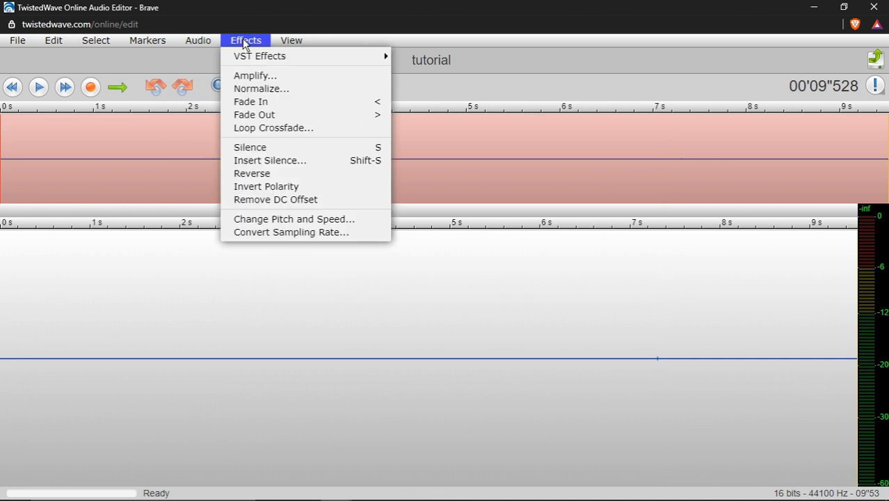
left_click(270, 78)
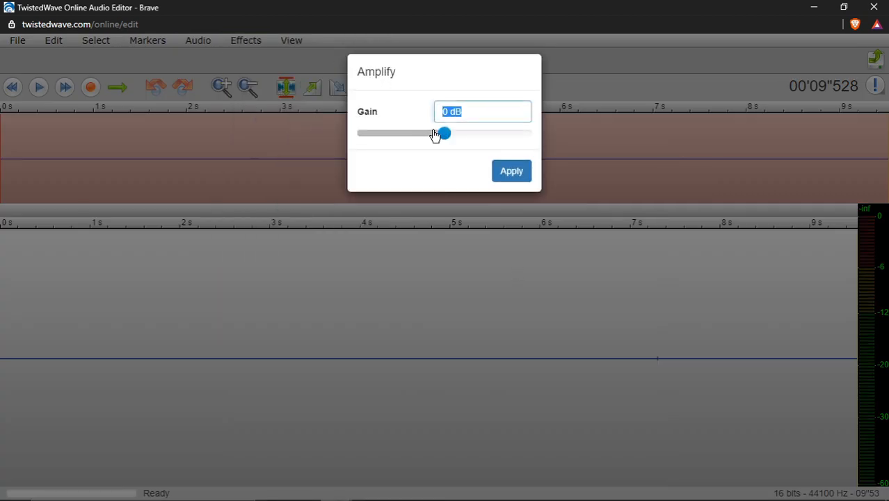
left_click_drag(435, 135, 535, 140)
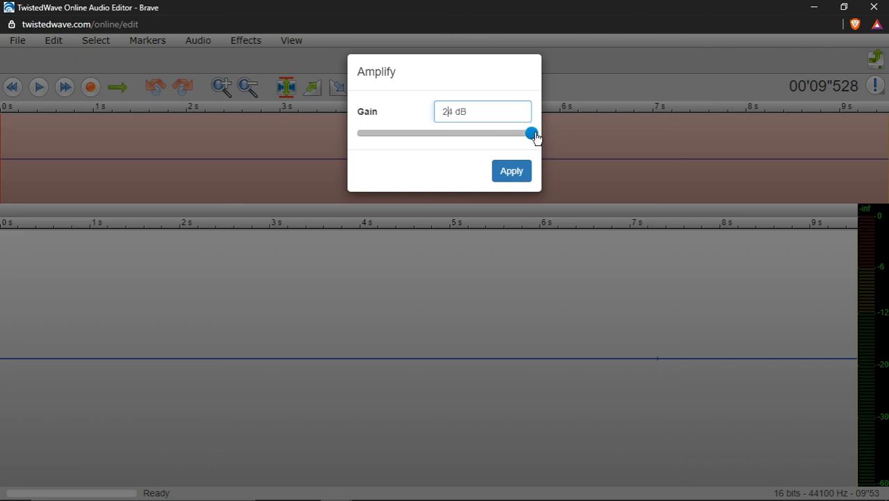
left_click(505, 174)
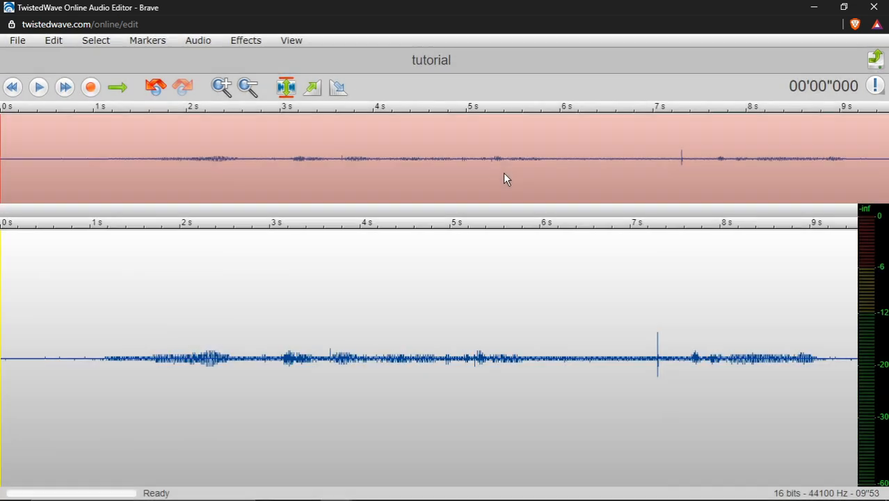
left_click(39, 87)
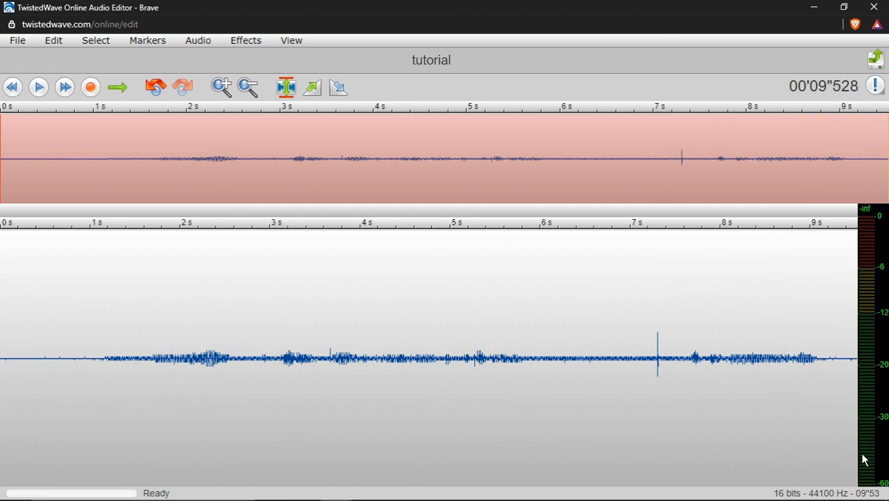
left_click(198, 41)
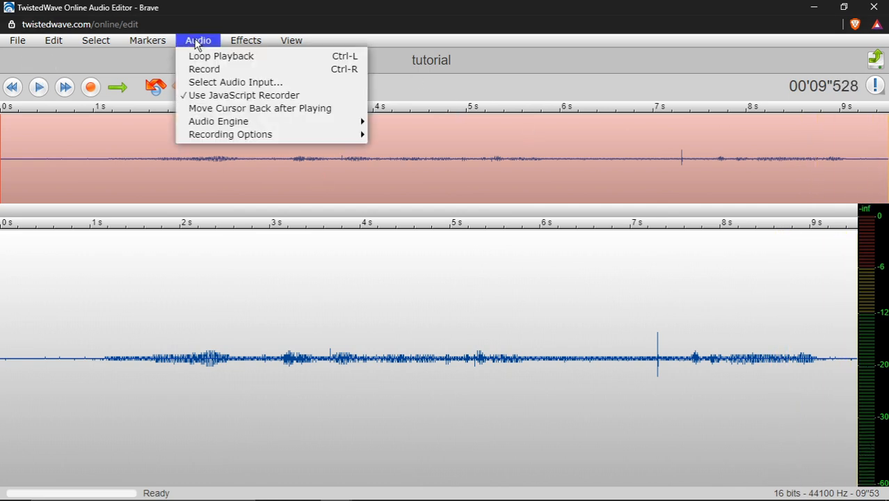
mouse_move(246, 41)
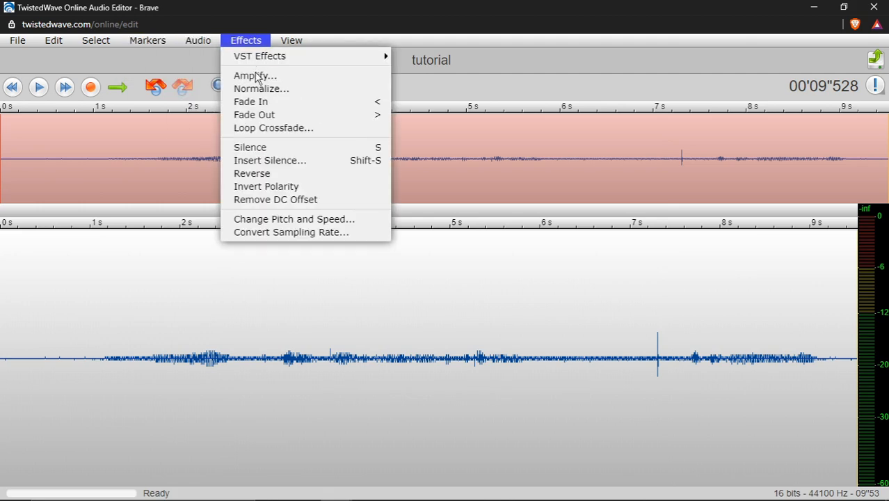
left_click(257, 76)
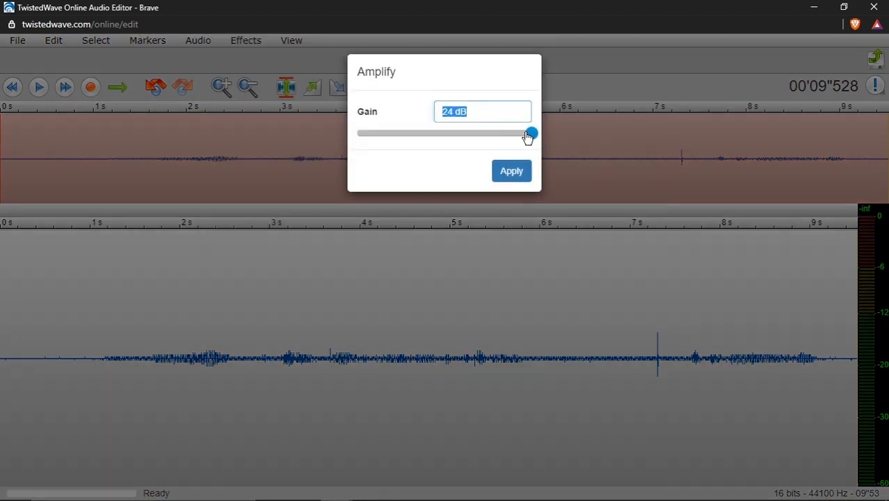
left_click_drag(528, 137, 532, 137)
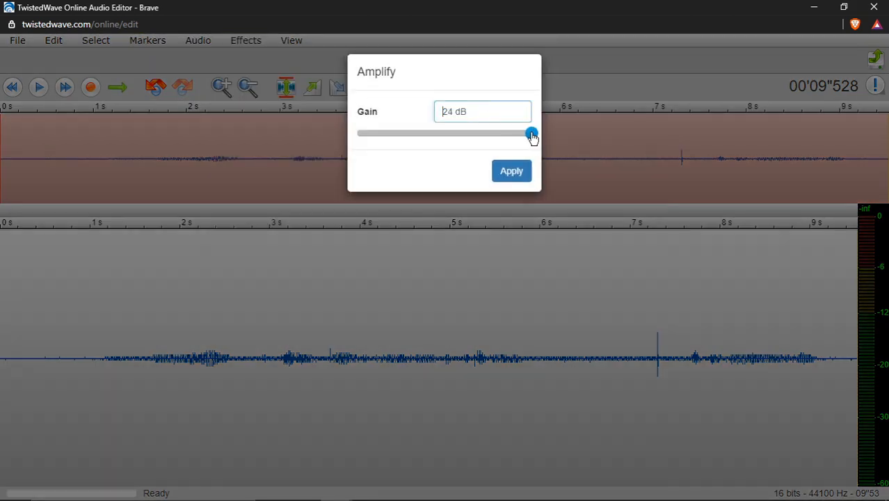
left_click(566, 80)
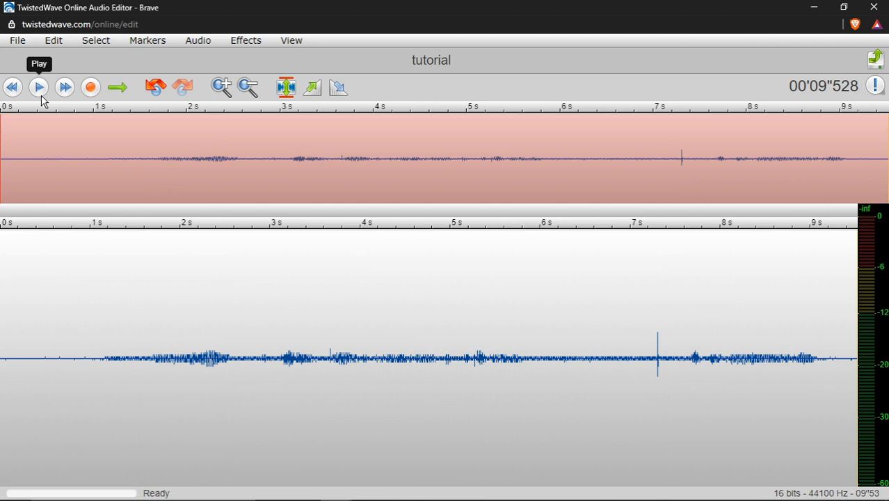
left_click(248, 46)
left_click(248, 49)
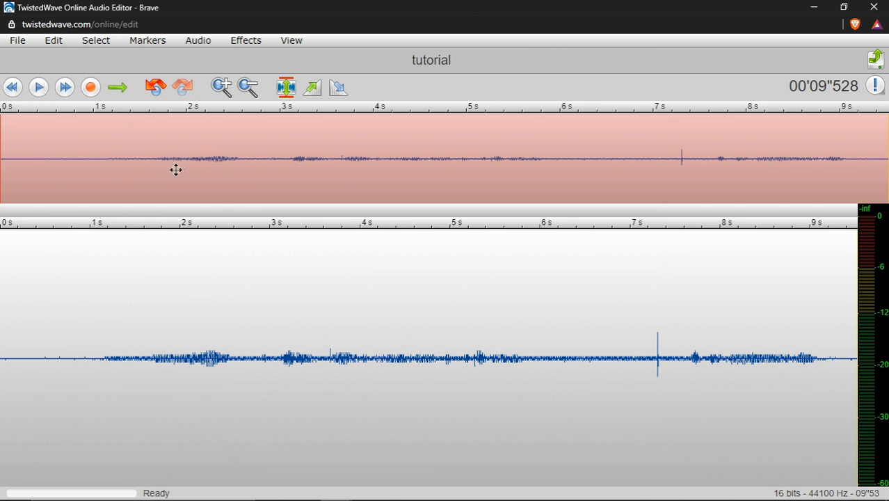
scroll(209, 264, "up", 1)
scroll(210, 265, "down", 1)
Examine the Normalize effect's target choices, trying Peak Value, RMS Value and LUFS (BS-1770, R128), and close it without applying
left_click(247, 43)
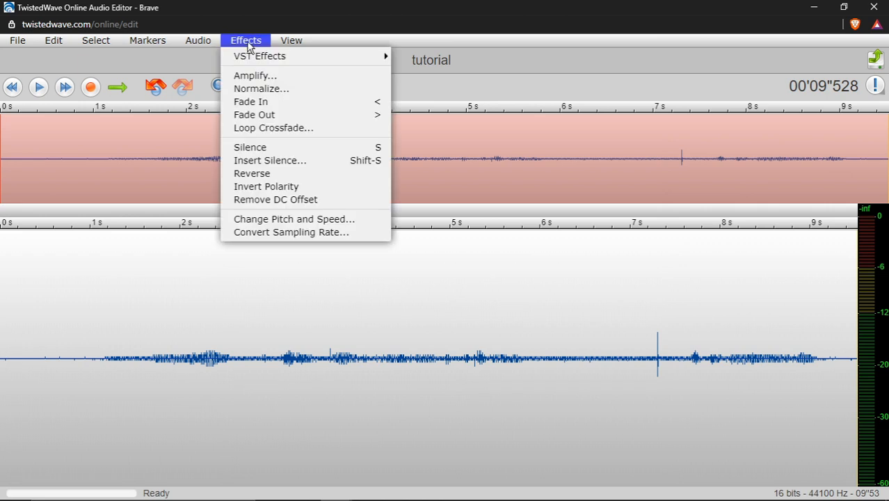
left_click(262, 88)
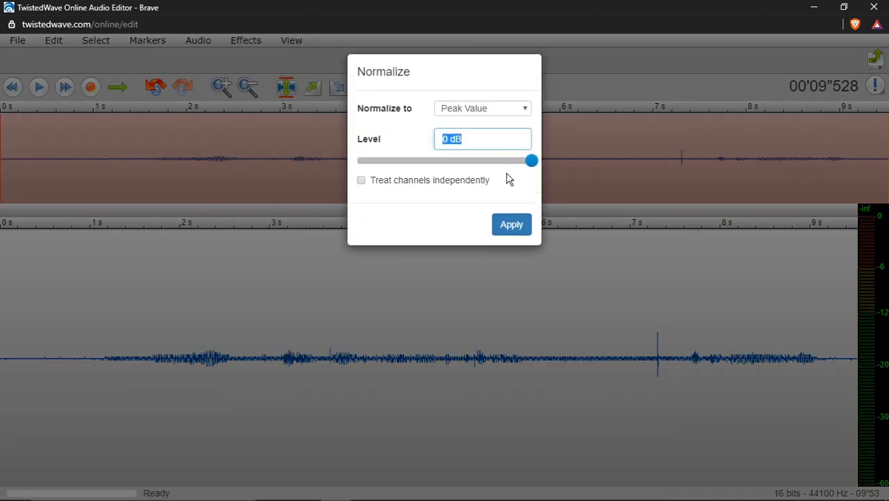
mouse_move(533, 162)
left_mouse_down()
mouse_move(506, 166)
mouse_move(542, 163)
left_mouse_up()
left_click(517, 116)
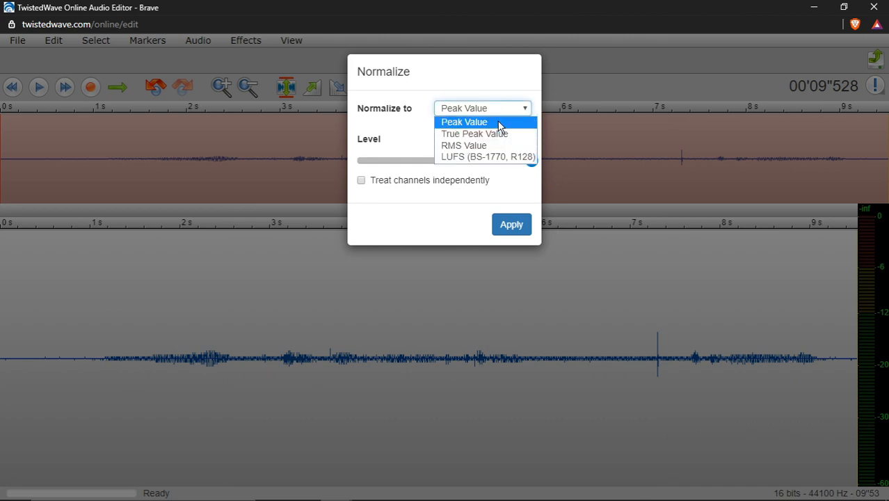
left_click(499, 123)
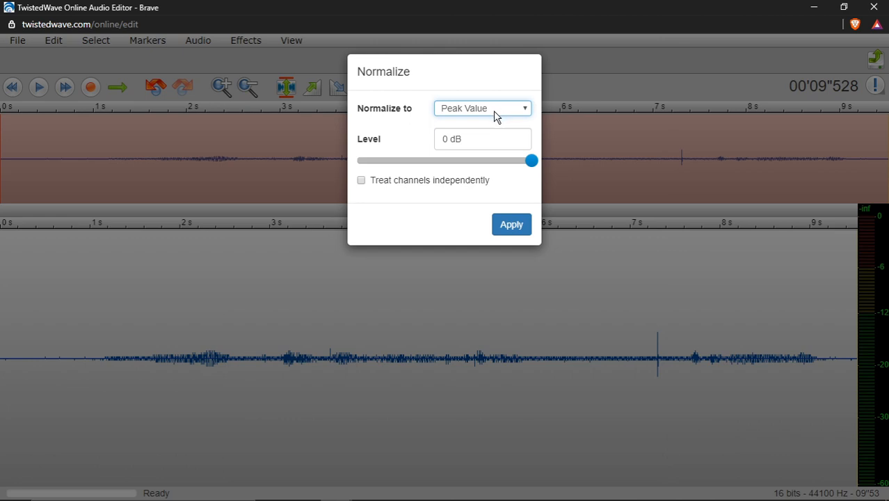
left_click(491, 113)
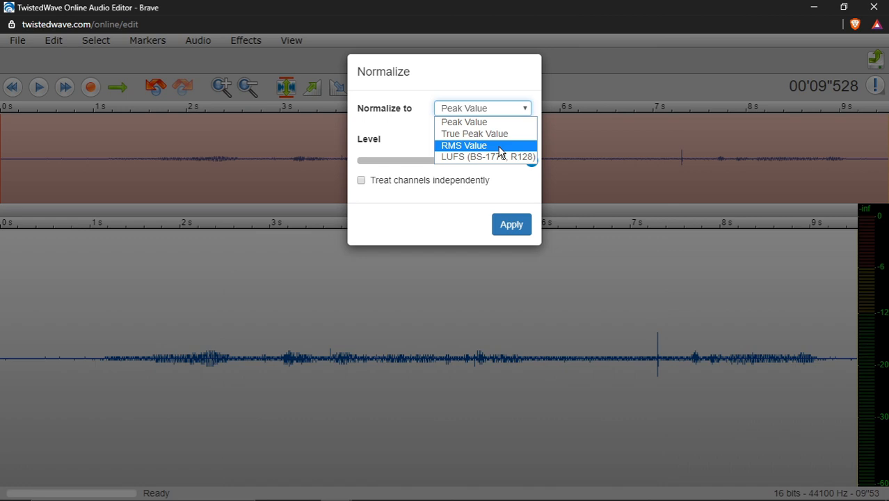
left_click(487, 146)
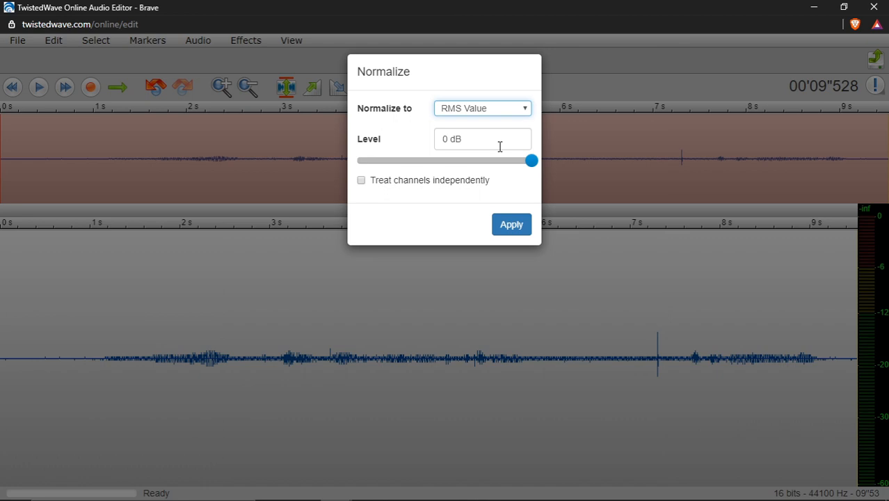
left_click(484, 107)
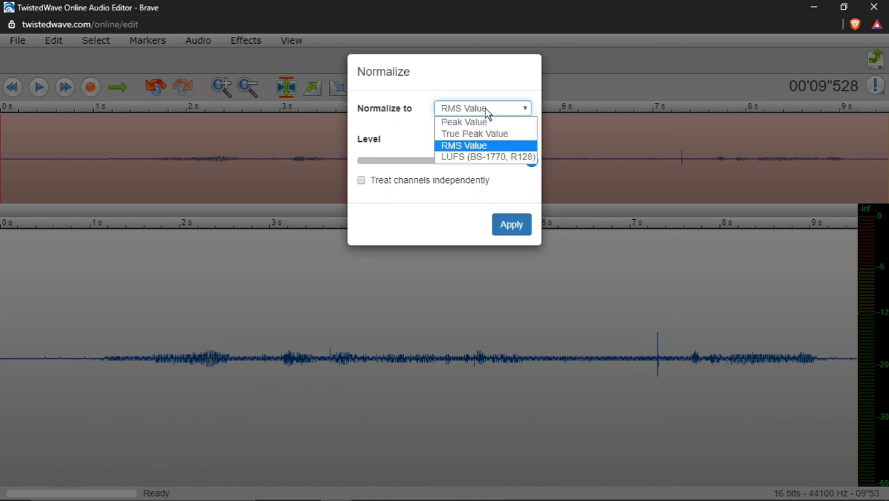
left_click(491, 157)
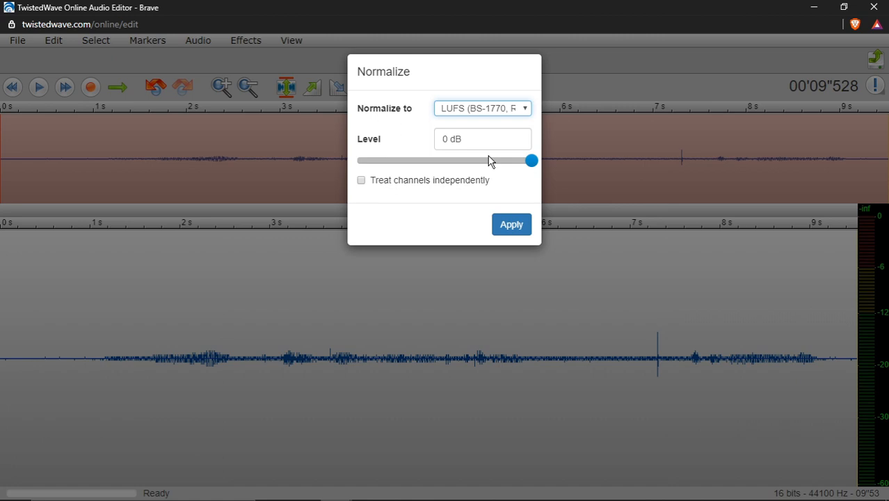
left_click(501, 109)
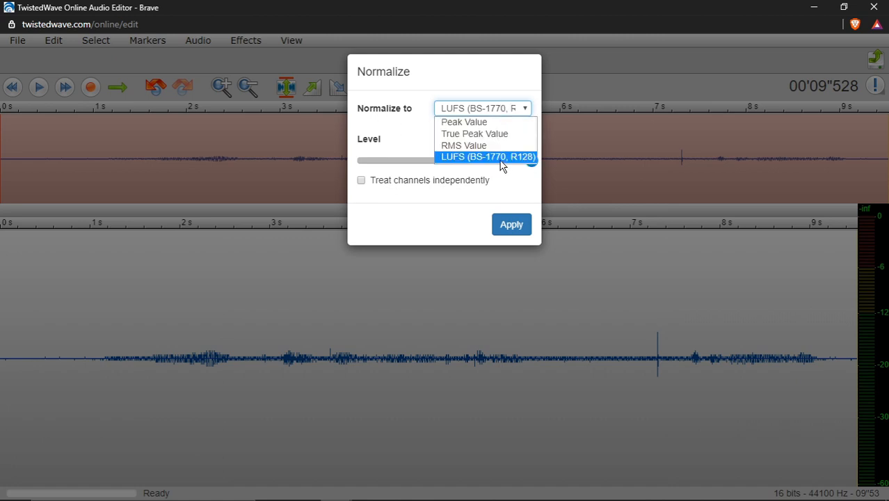
left_click(501, 159)
left_click(502, 109)
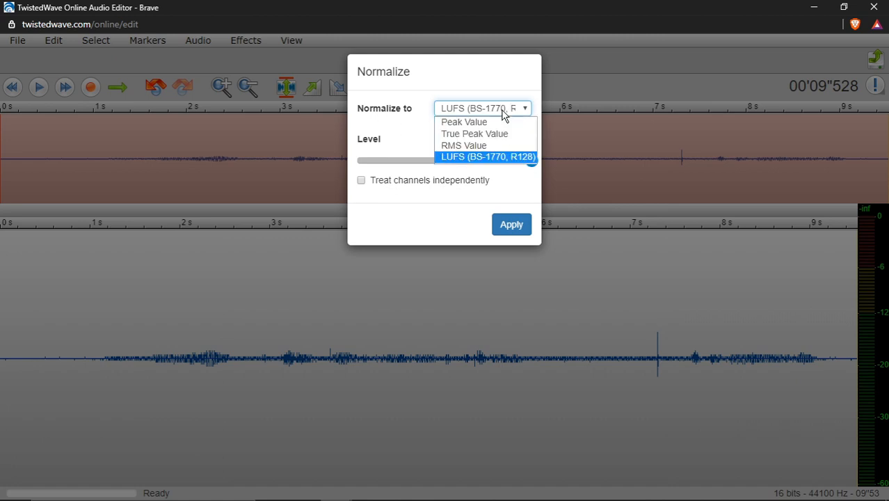
left_click(497, 156)
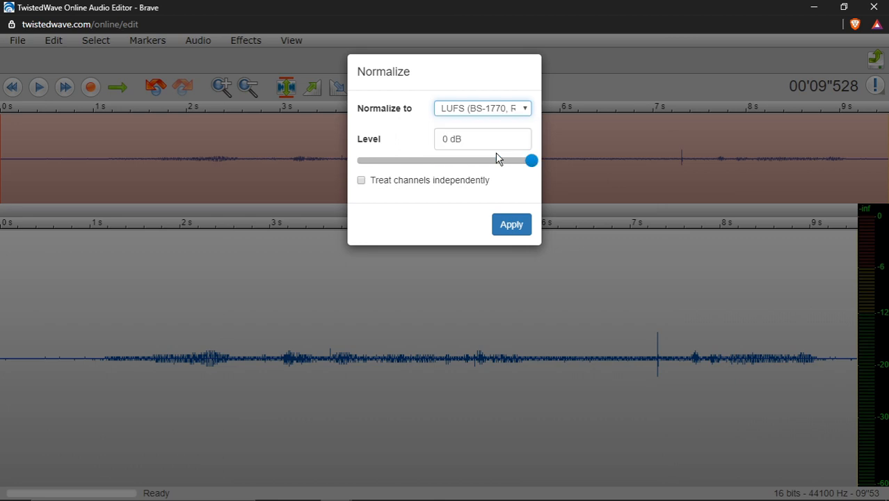
left_click(505, 110)
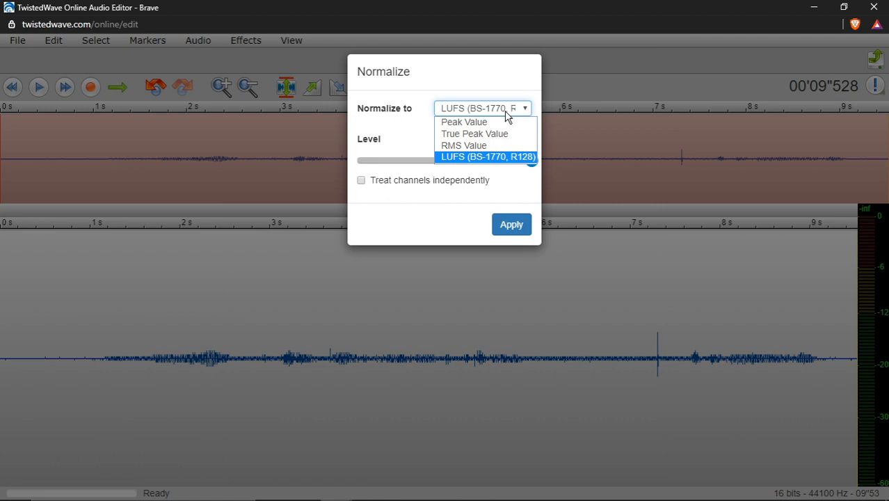
left_click(501, 159)
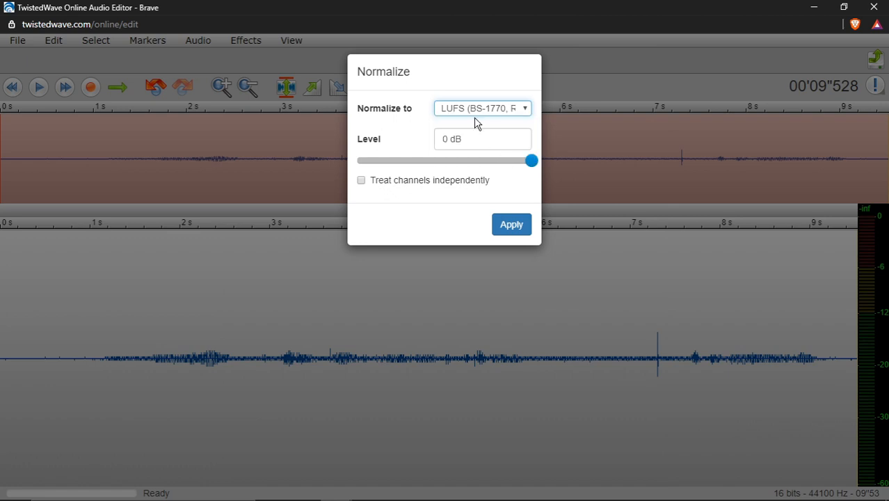
left_click(707, 375)
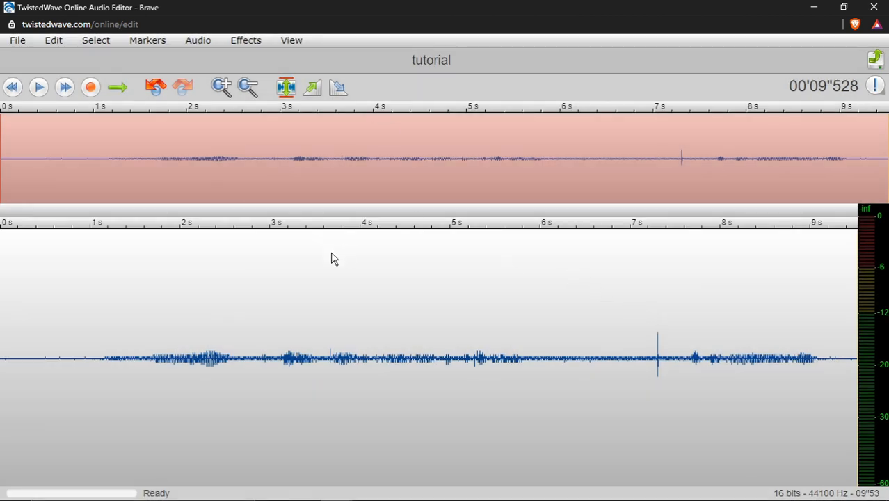
Normalize the recording to a Peak Value of 0 dB and play it from about the 1-second mark
left_click(292, 91)
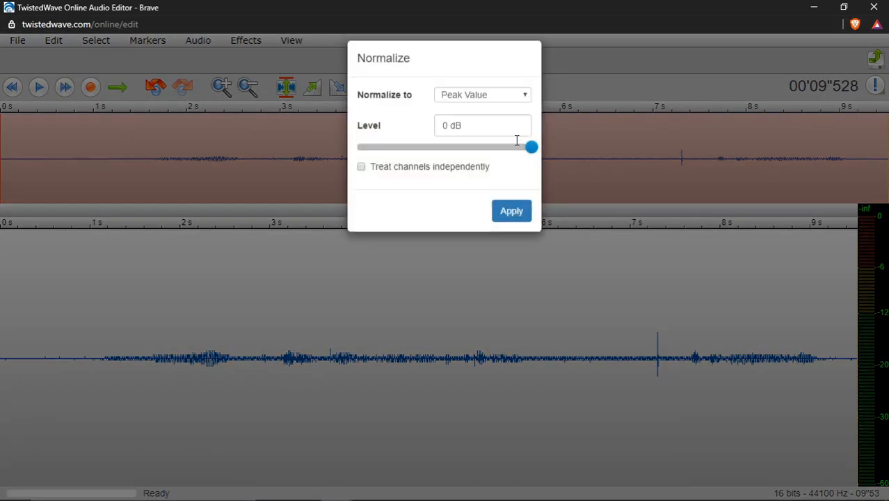
left_click(512, 227)
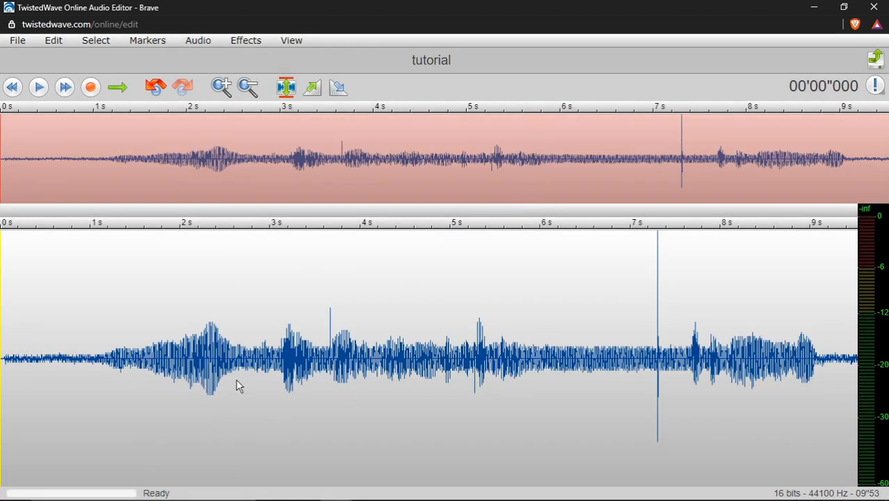
left_click_drag(126, 355, 364, 381)
left_click_drag(534, 372, 655, 361)
left_click(82, 333)
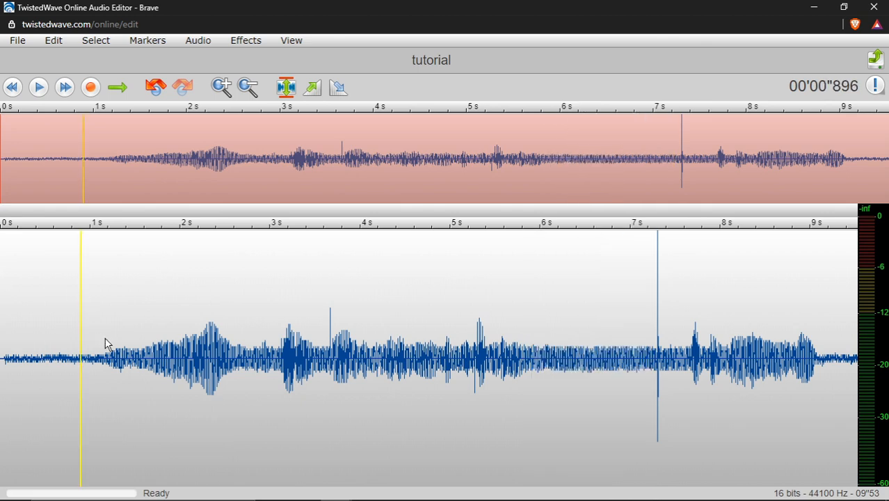
left_click_drag(104, 340, 99, 340)
left_click(124, 318)
left_click_drag(129, 311, 123, 304)
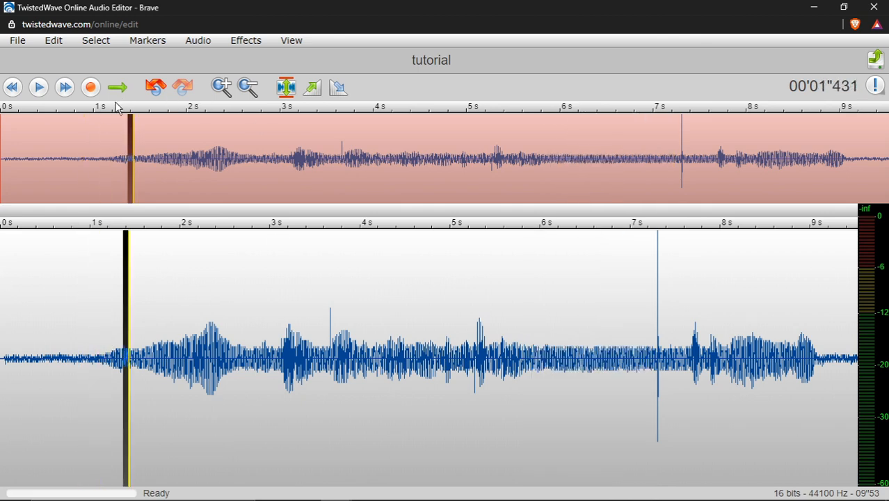
left_click(90, 350)
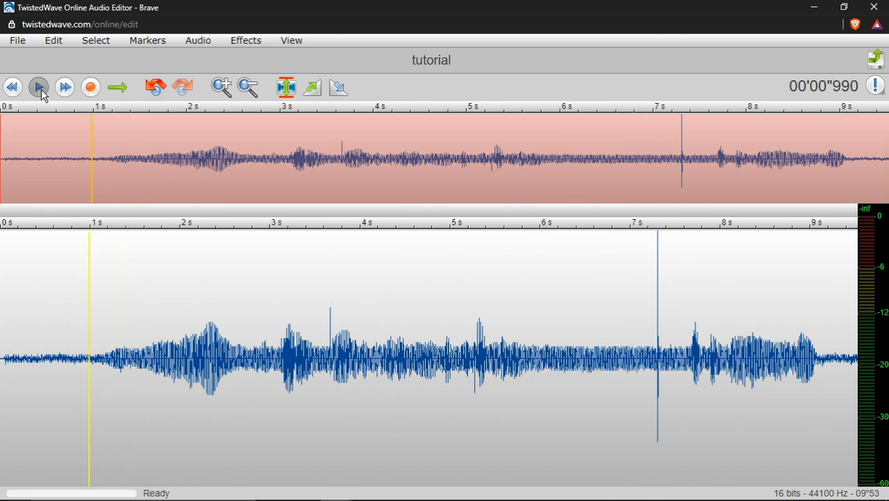
left_click(39, 87)
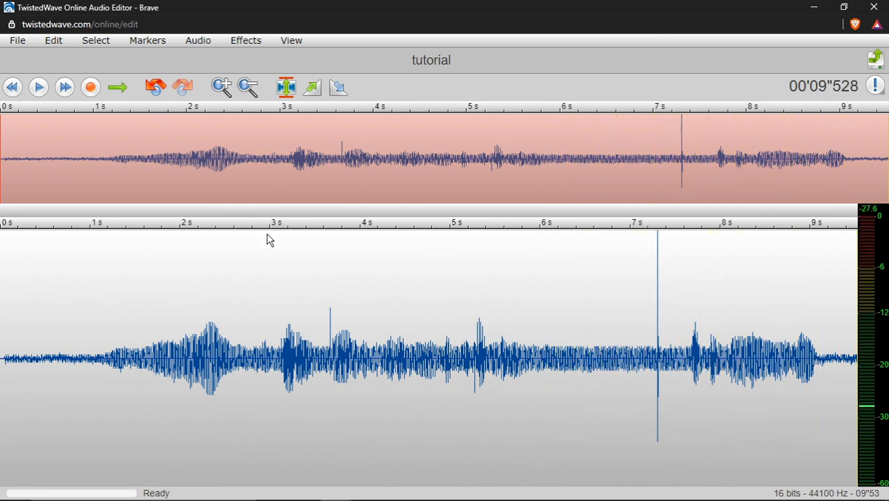
Add a marker at the end of the recording and another at about 1.2 seconds, where the voice begins
left_click(132, 42)
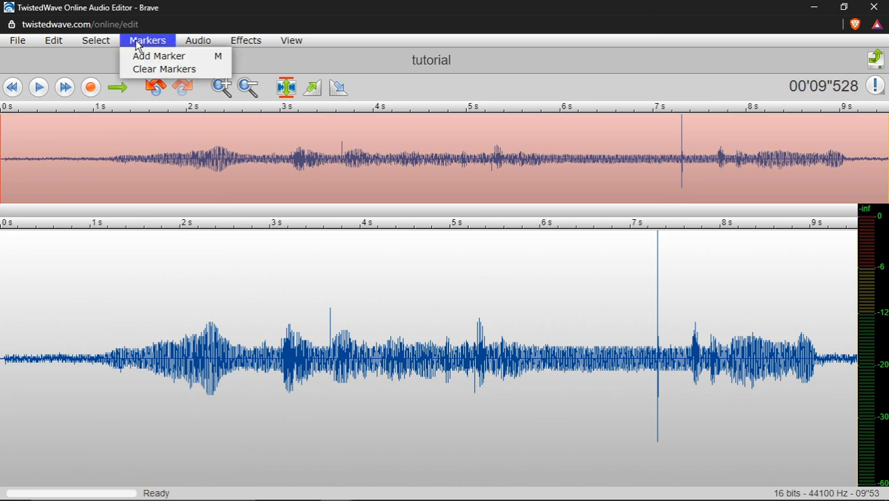
key("m")
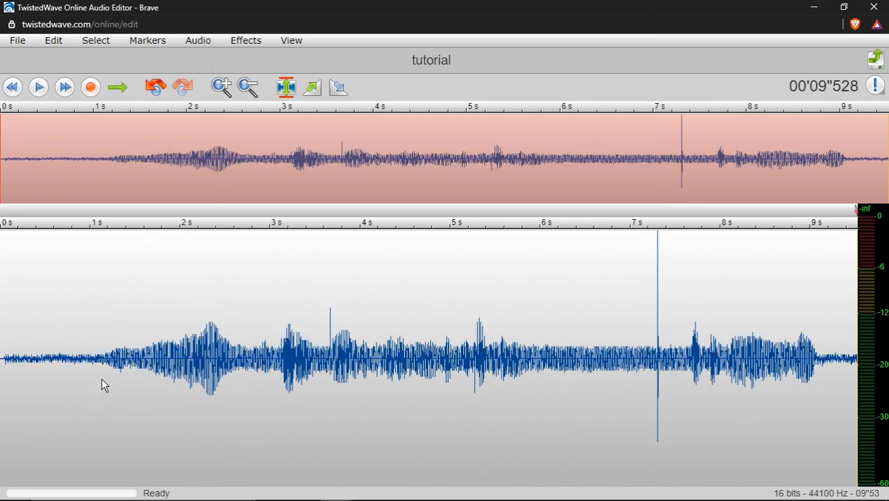
left_click(111, 361)
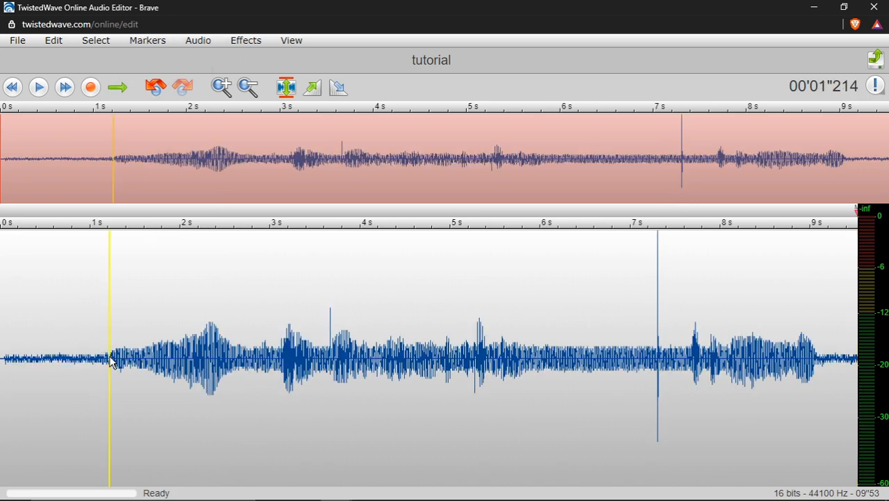
right_click(110, 330)
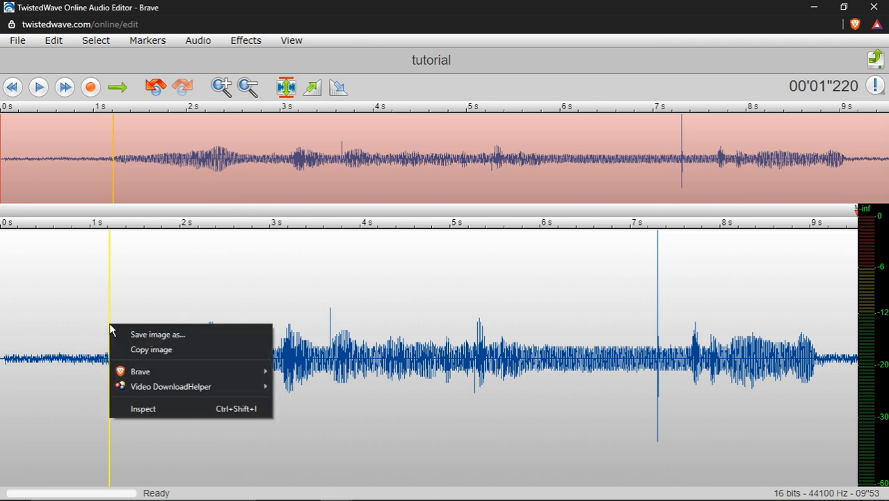
left_click(109, 324)
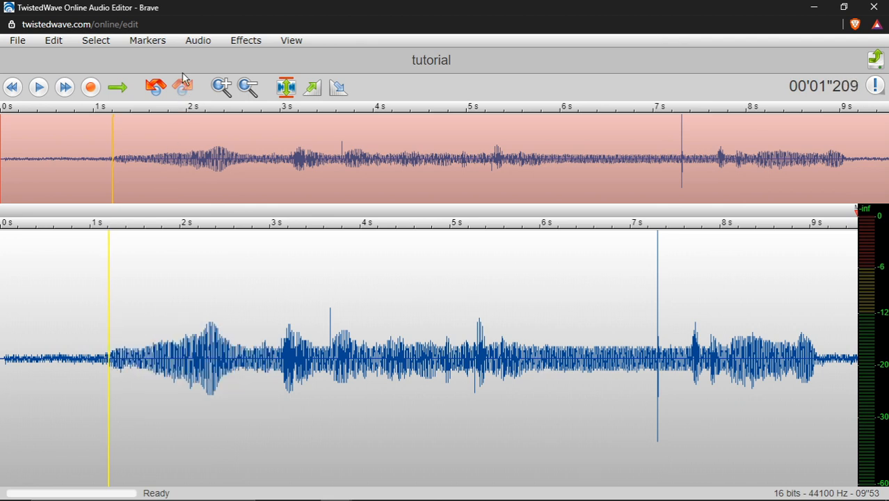
left_click(147, 40)
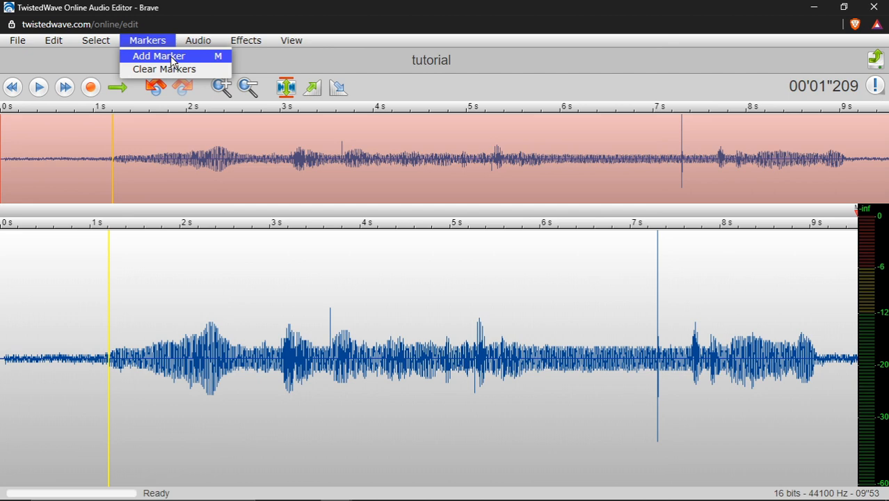
left_click(159, 56)
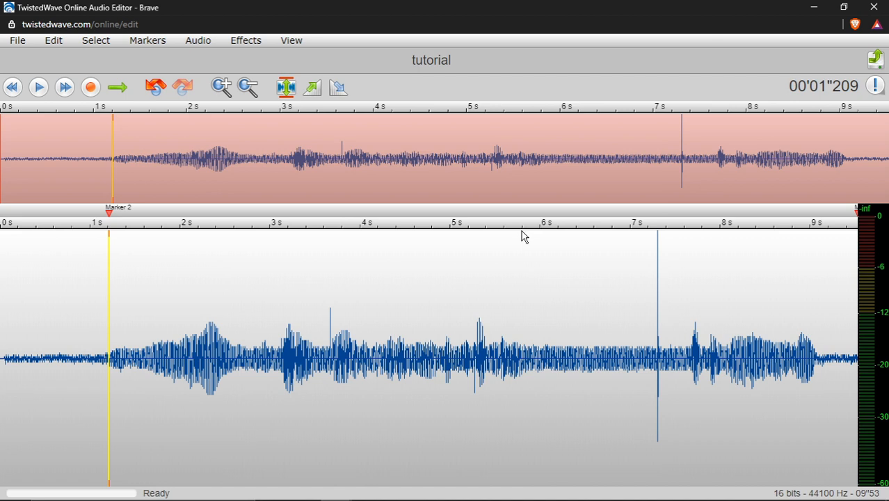
Add markers at about 5.8 seconds and 7.65 seconds, around the pause between the two spoken parts
left_click(524, 292)
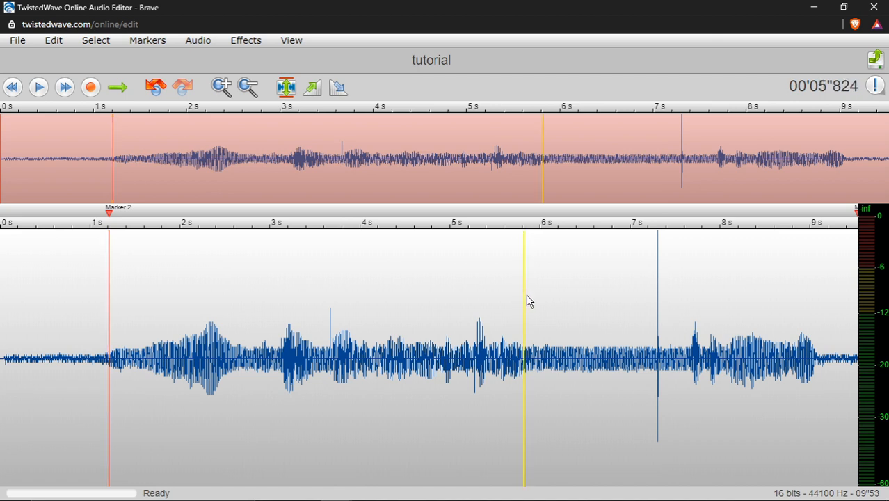
right_click(524, 228)
key("Escape")
key("m")
left_click(692, 355)
left_click(674, 331)
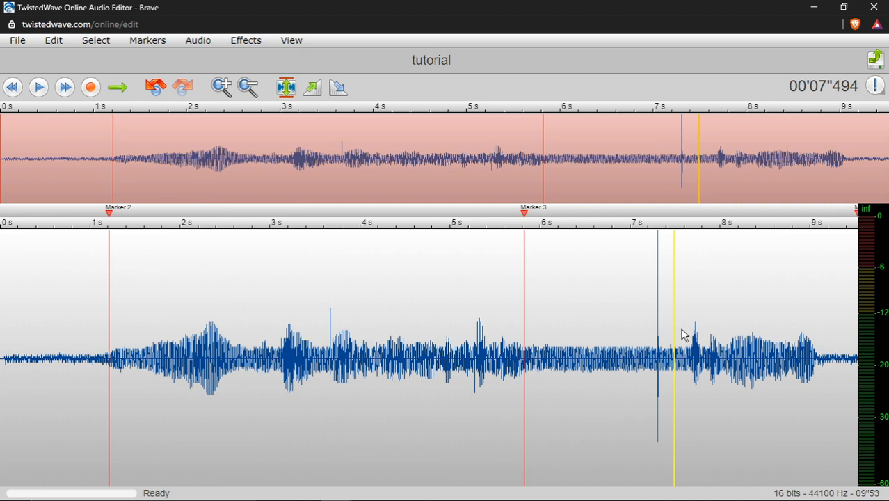
left_click_drag(681, 329, 689, 335)
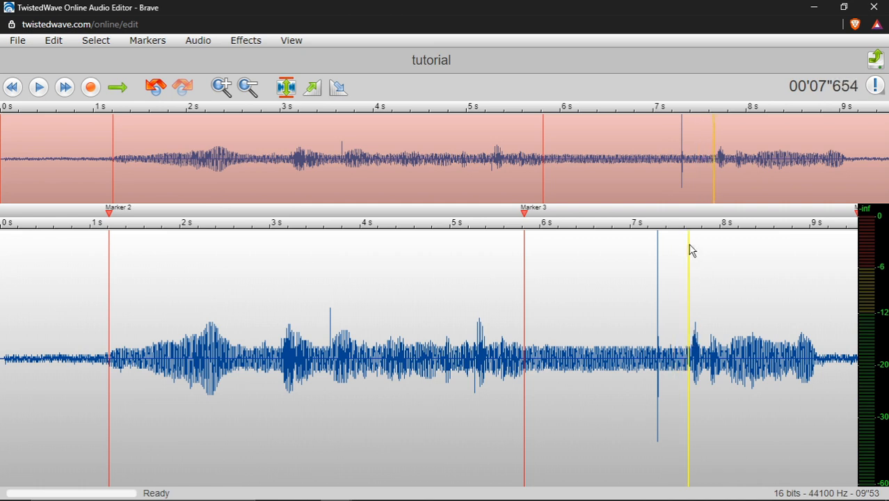
key("m")
Silence the opening noise from the start of the recording to the marker at about 1.2 seconds
left_click(246, 40)
mouse_move(260, 56)
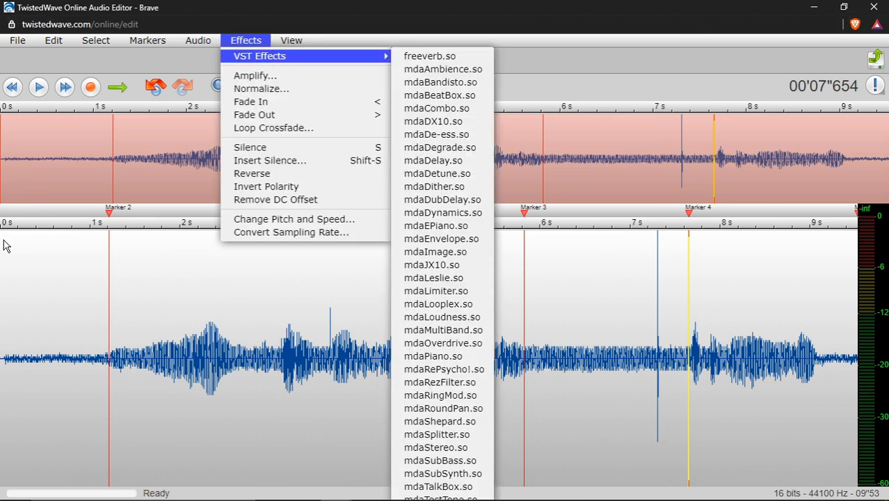
left_click(7, 156)
left_click_drag(2, 332, 107, 336)
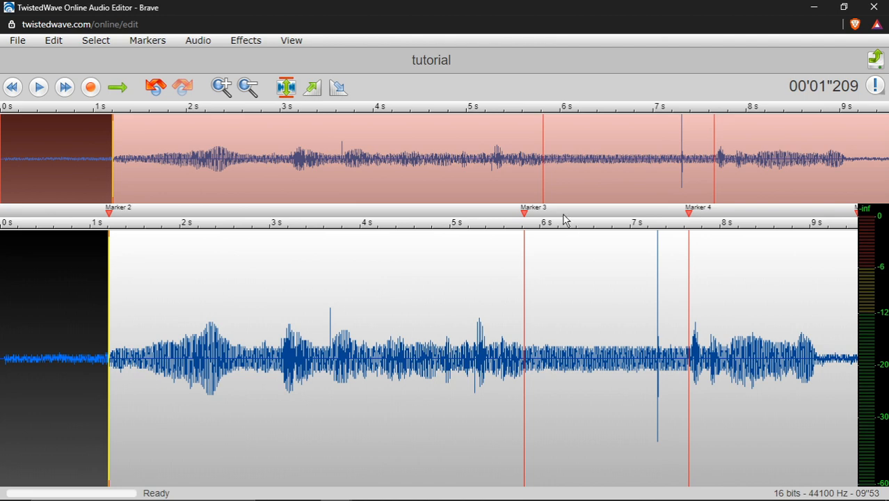
left_click(255, 44)
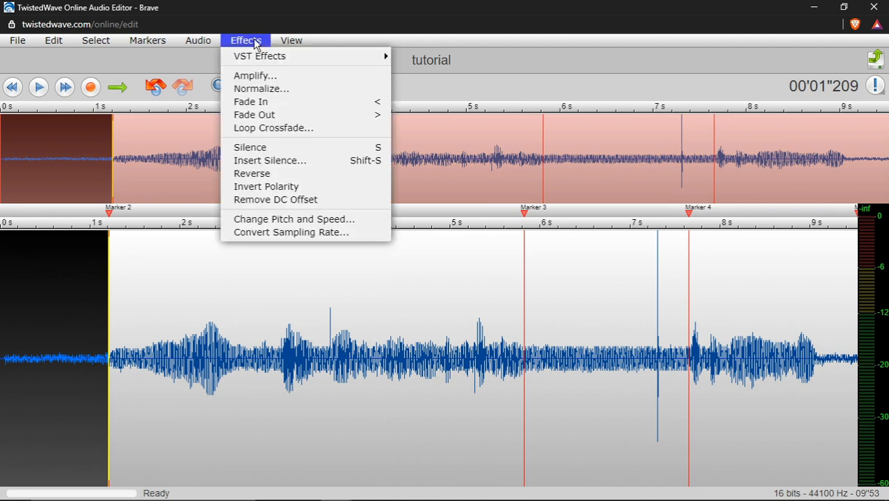
left_click(322, 148)
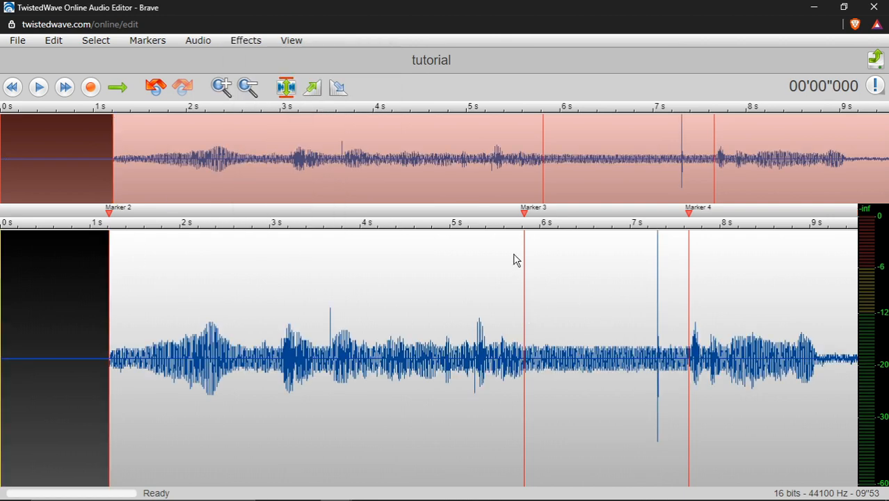
Silence the section between the markers at about 5.8 and 7.65 seconds and play the recording from near its start
left_click_drag(526, 238, 688, 270)
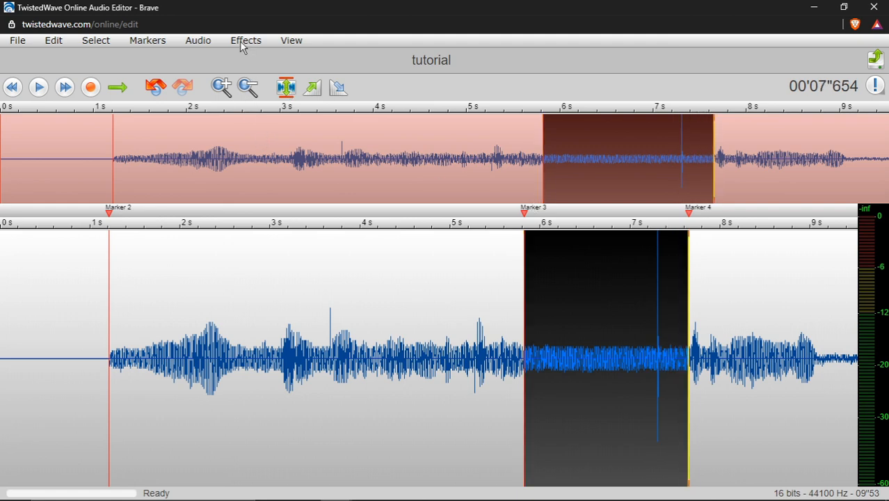
key("ctrl+l")
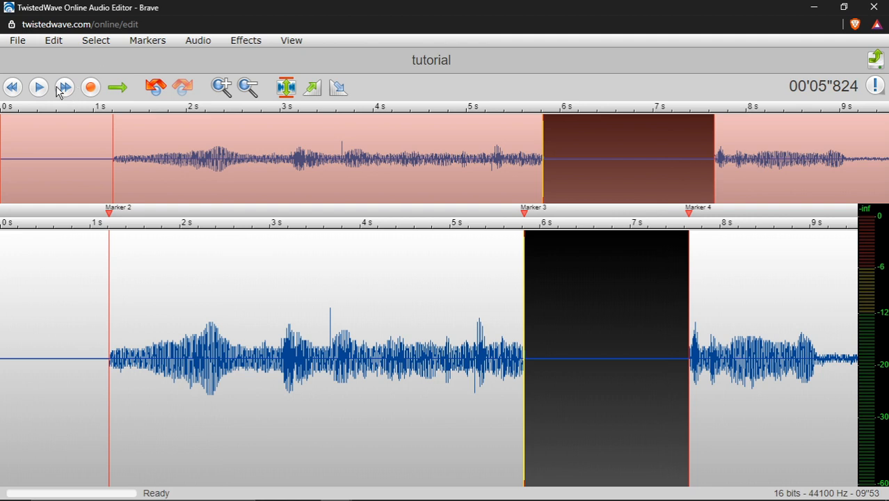
left_click(17, 285)
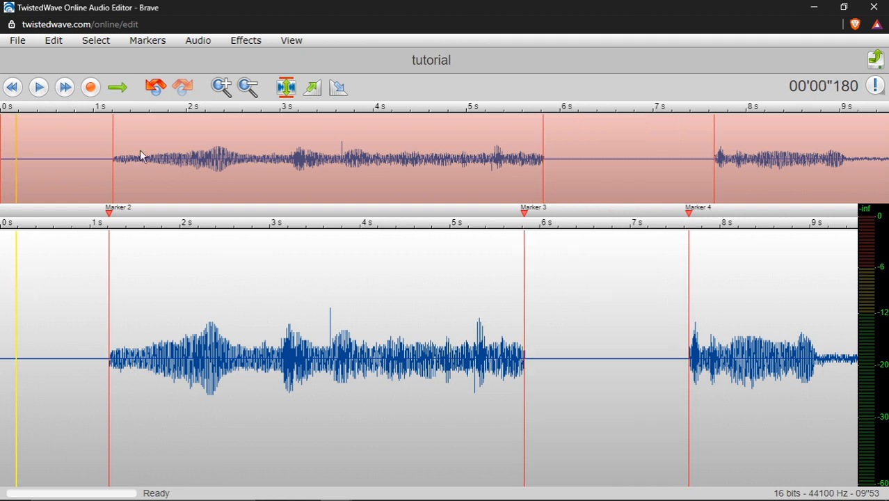
left_click(39, 88)
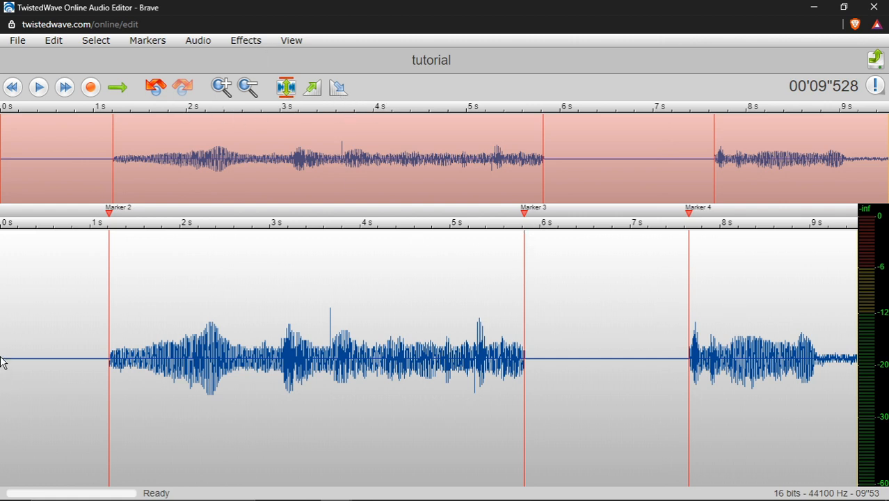
left_click(198, 43)
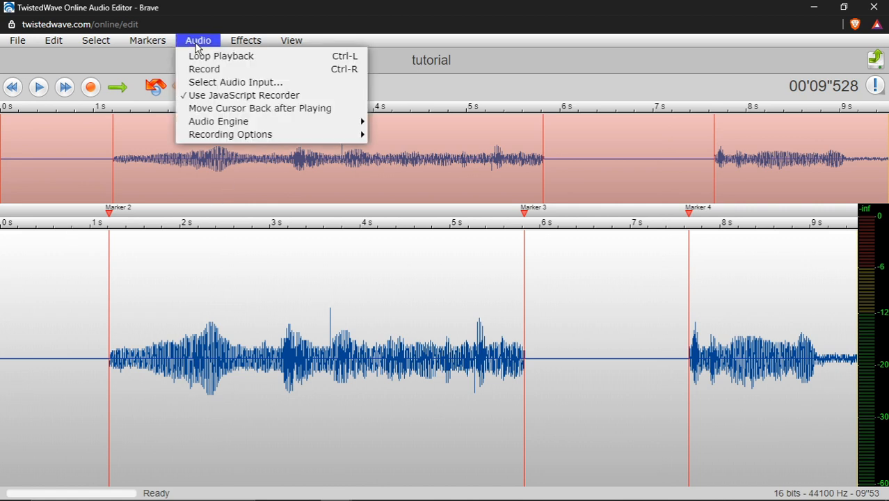
left_click(197, 48)
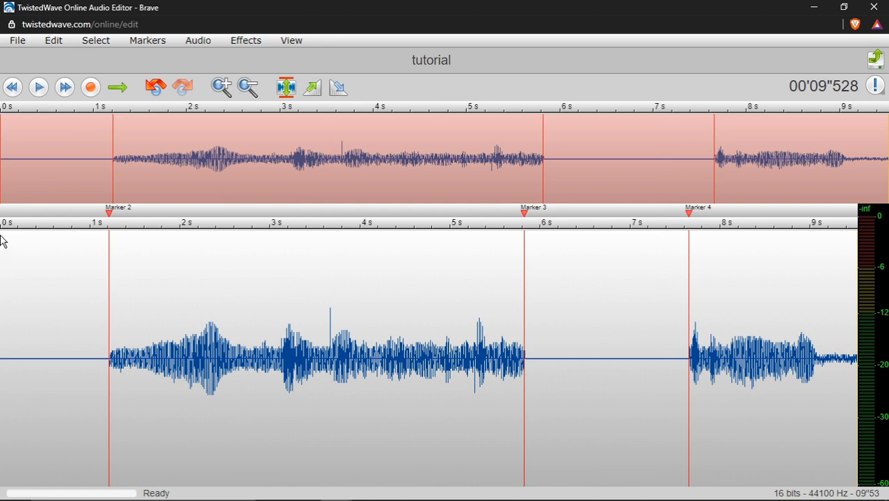
mouse_move(2, 240)
left_mouse_down()
mouse_move(109, 263)
mouse_move(108, 255)
left_mouse_up()
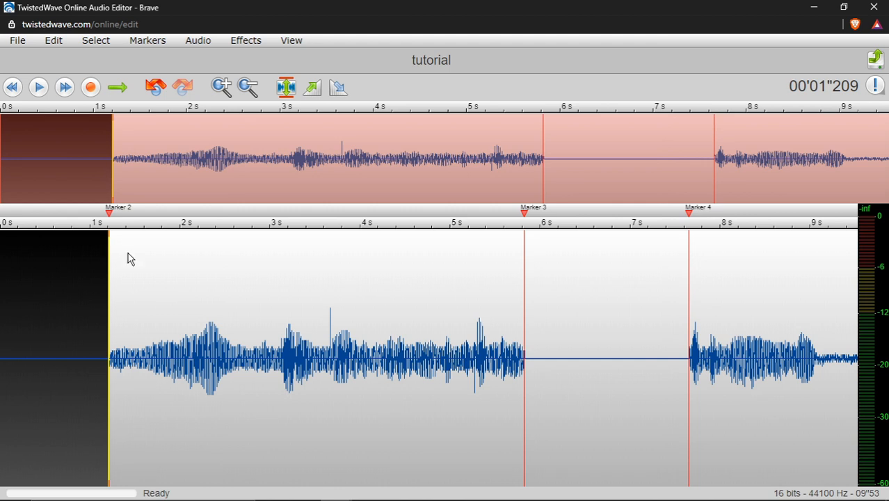
left_click(249, 43)
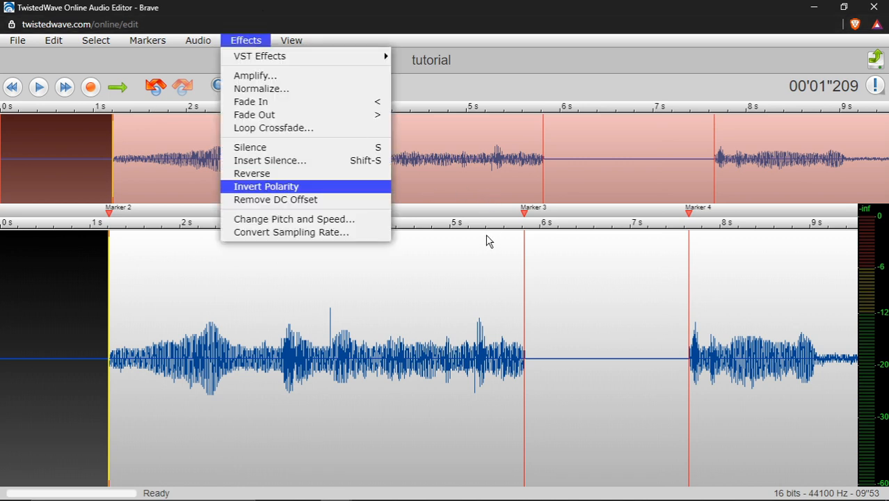
left_click(26, 242)
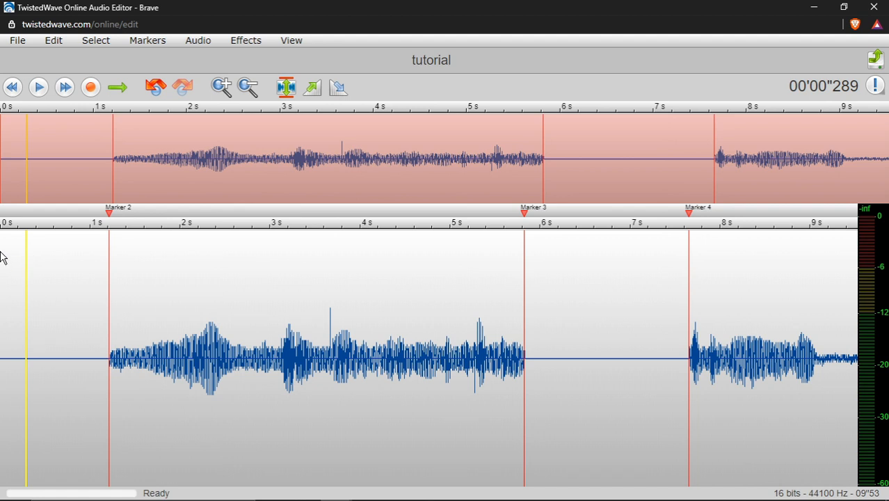
Delete the silent opening up to the marker at about 1.2 seconds and play the recording from the start
mouse_move(2, 257)
left_mouse_down()
mouse_move(131, 279)
mouse_move(112, 277)
left_mouse_up()
left_click(107, 277)
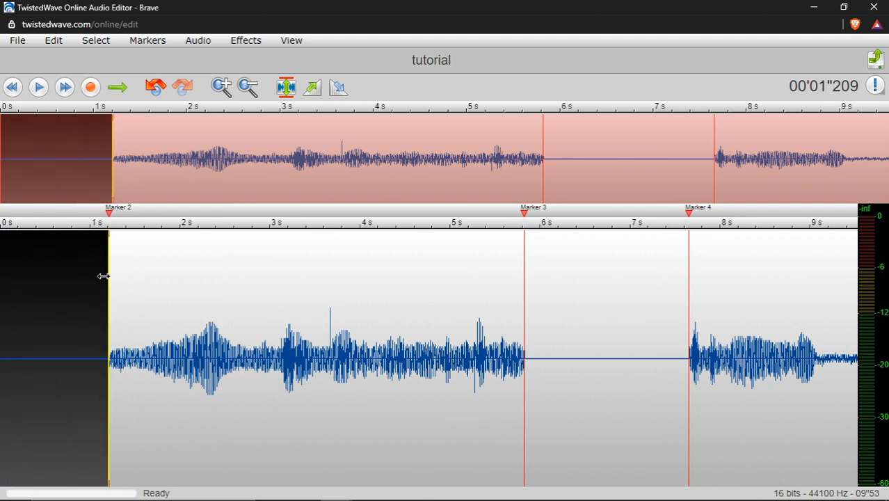
key("Delete")
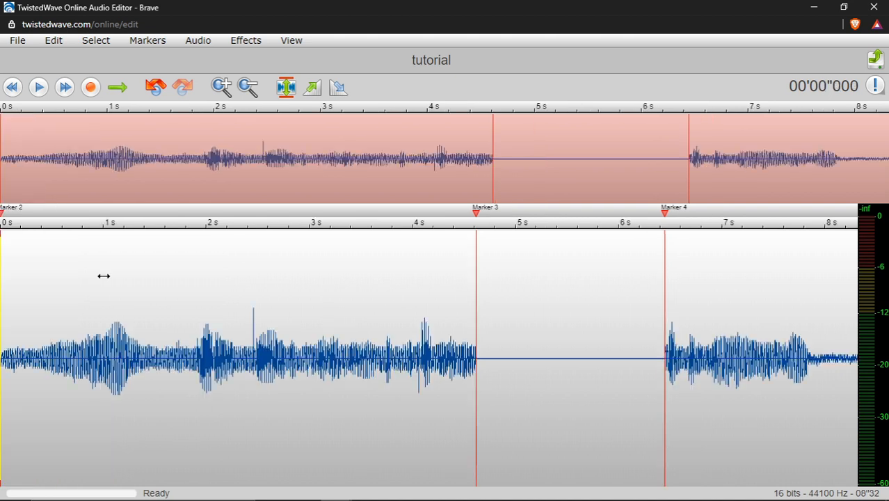
left_click_drag(485, 242, 478, 238)
left_click(2, 312)
left_click(42, 94)
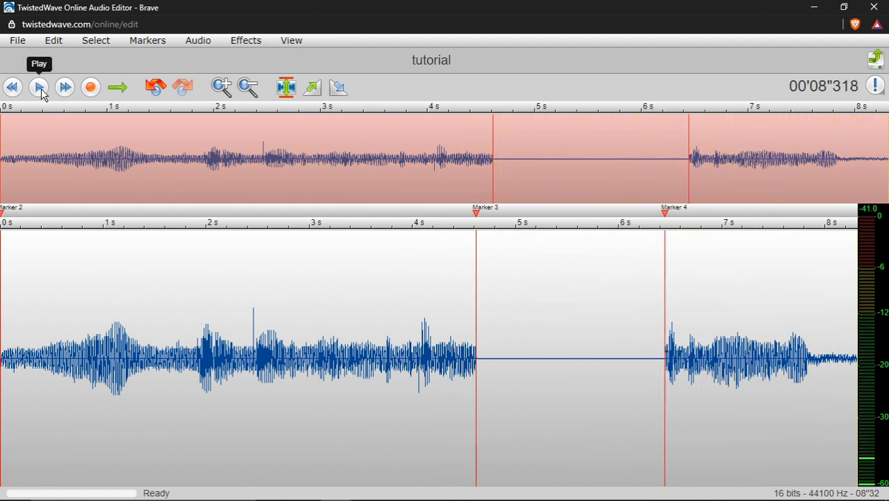
Delete the silent gap between Marker 3 and Marker 4 and play the recording from the start
left_click_drag(480, 249, 665, 269)
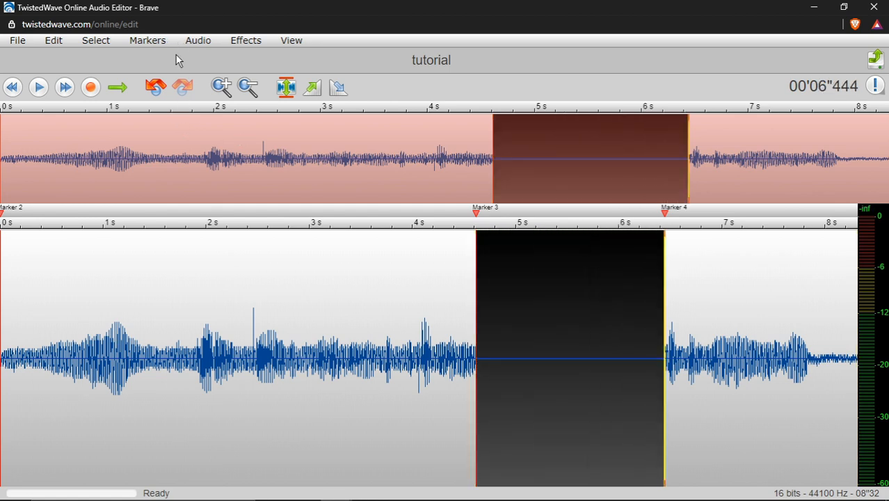
key("Delete")
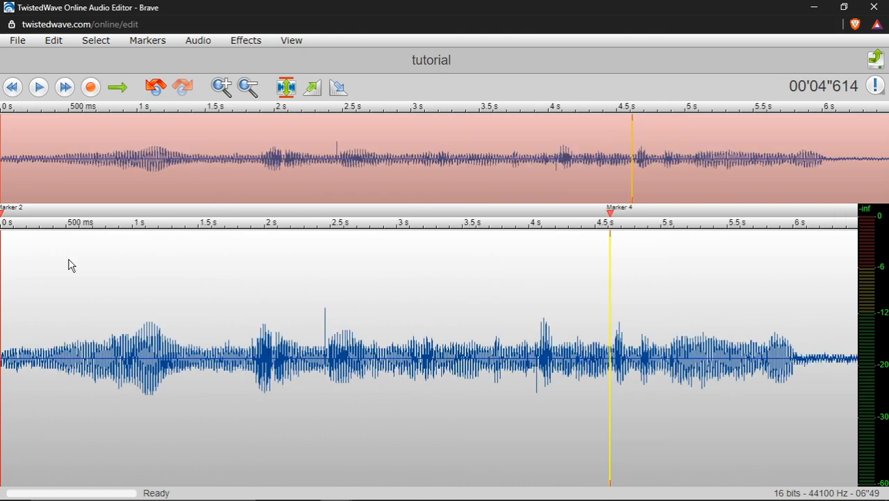
left_click(2, 273)
left_click(45, 93)
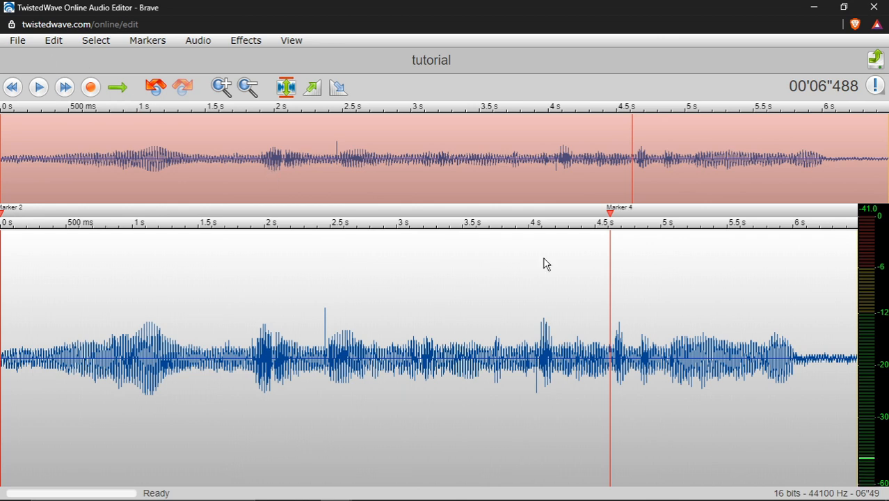
Delete the trailing noise from about 6 seconds to the end of the recording
left_click_drag(794, 340, 857, 344)
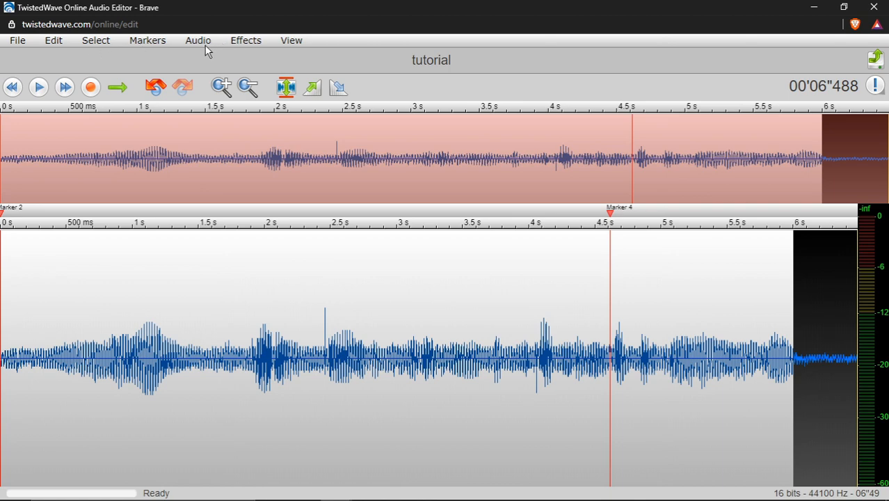
key("Delete")
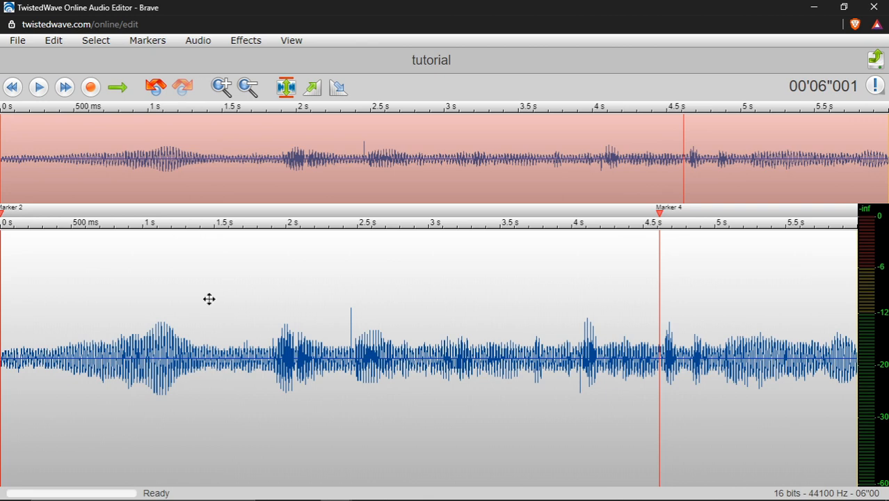
scroll(188, 371, "up", 2)
scroll(120, 337, "down", 2)
scroll(159, 342, "up", 2)
scroll(158, 342, "down", 2)
Preview the recording with its speed changed to 108 %
left_click(259, 43)
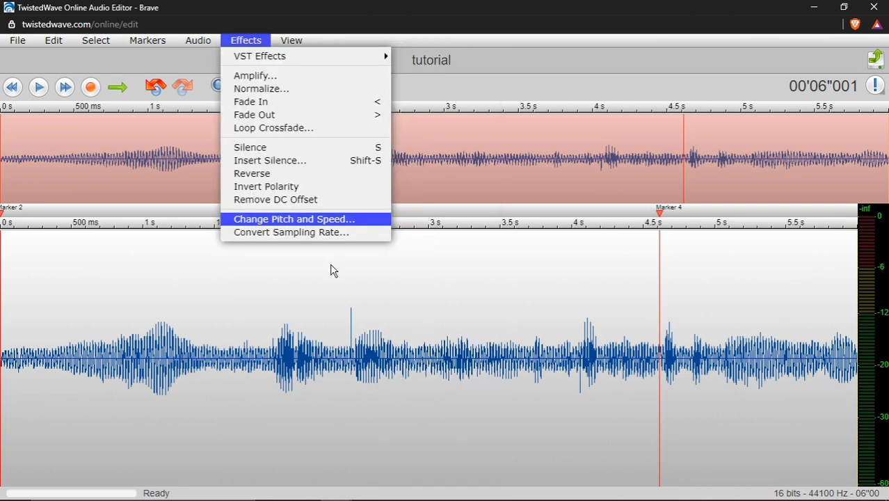
left_click(328, 220)
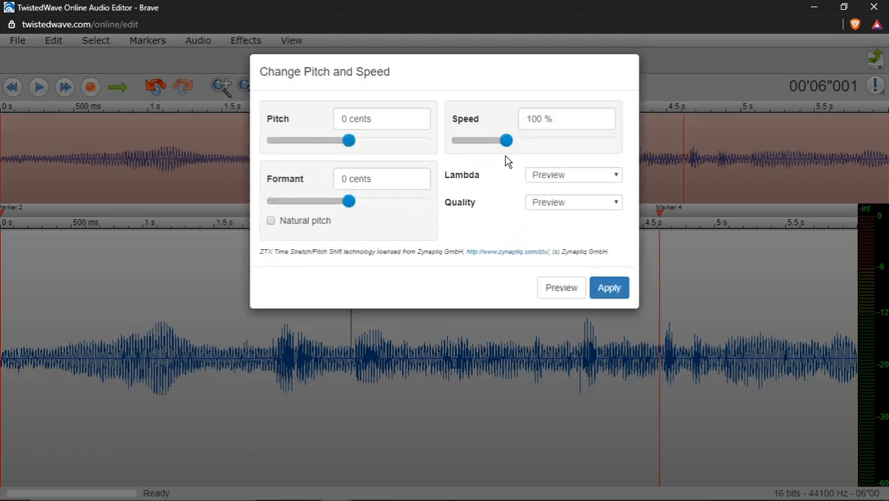
left_click_drag(506, 140, 549, 144)
left_click(568, 292)
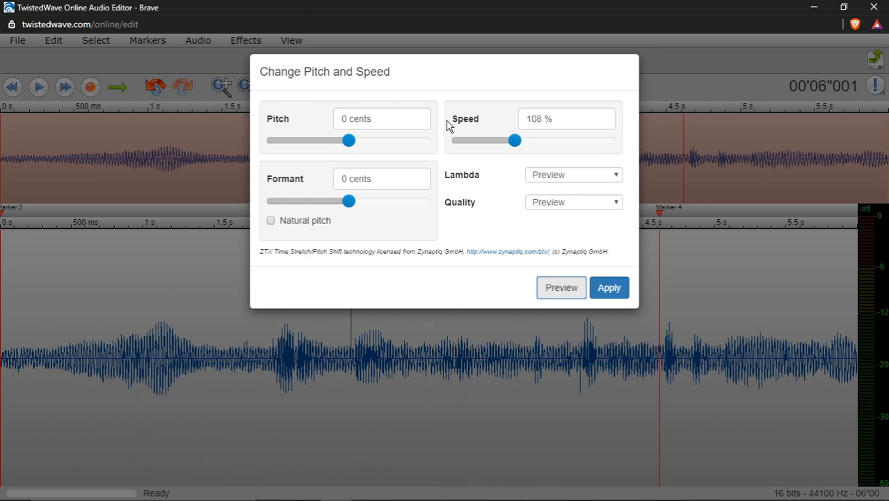
Preview the recording with the pitch at 695 cents and lower the pitch to -1076 cents
left_click_drag(349, 140, 396, 142)
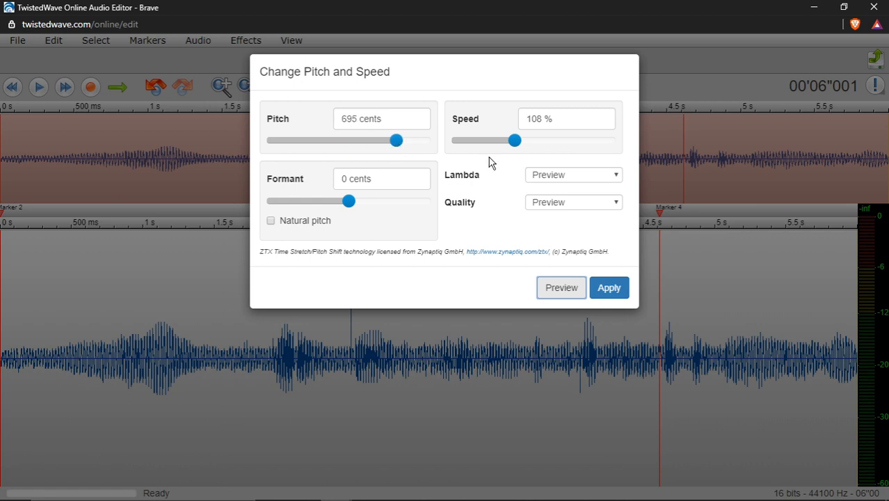
left_click(565, 288)
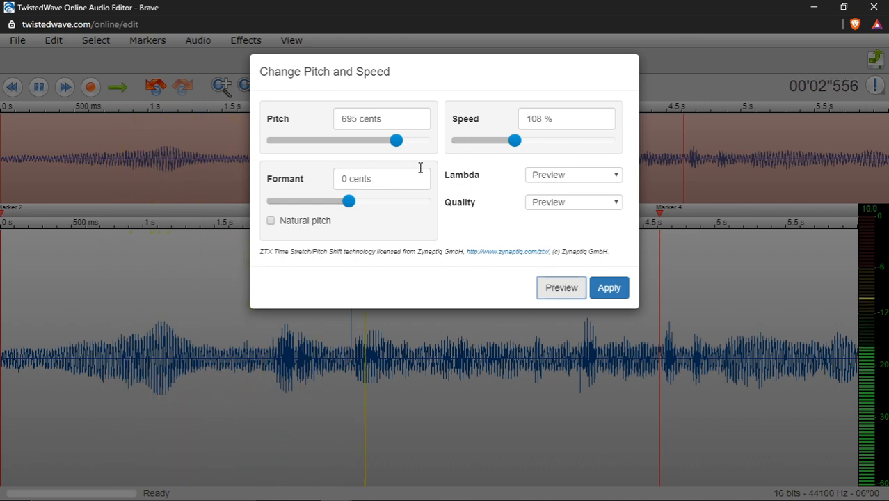
left_click_drag(398, 142, 272, 146)
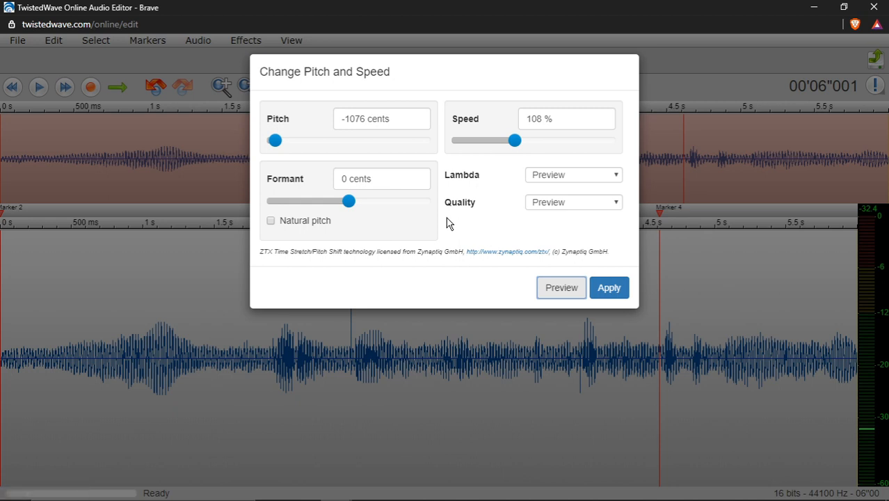
Check the available Lambda and Quality options, and close the pitch and speed settings without applying them
left_click(587, 176)
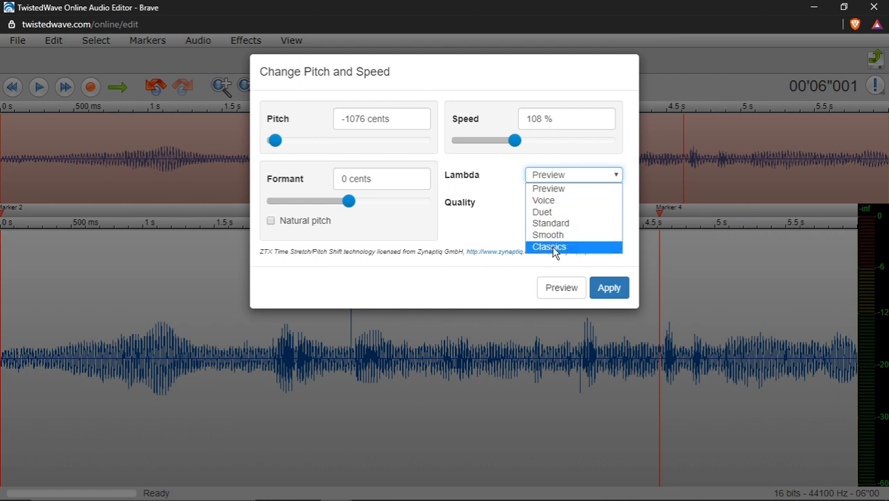
left_click(566, 178)
left_click(580, 203)
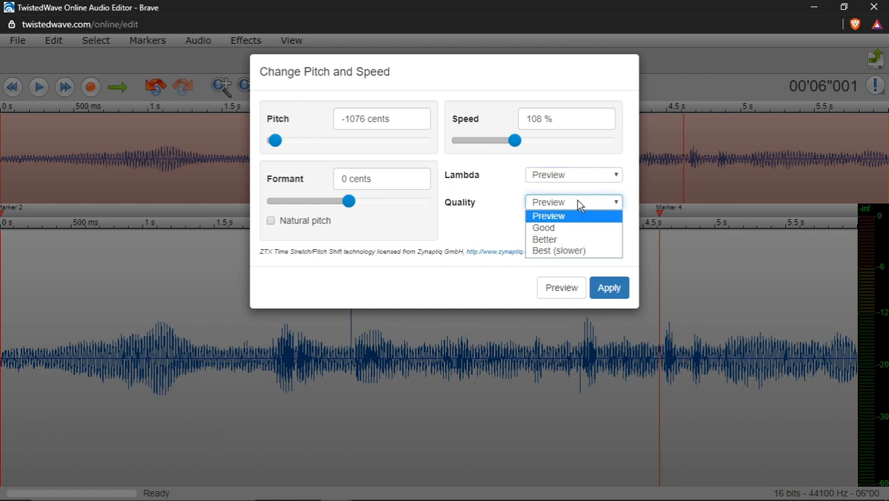
left_click(569, 203)
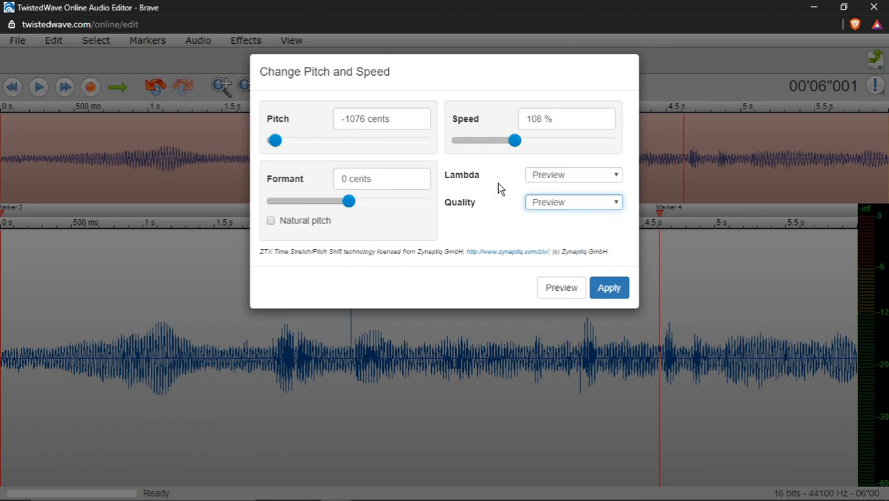
left_click(697, 268)
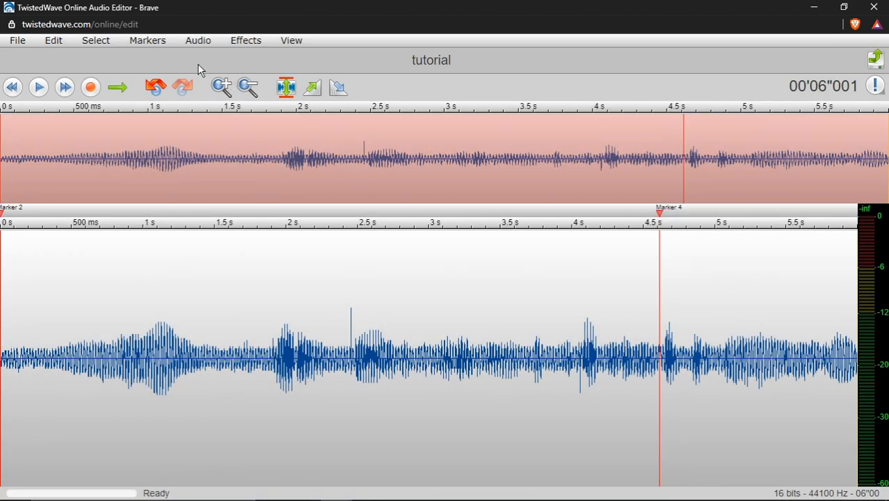
left_click(112, 43)
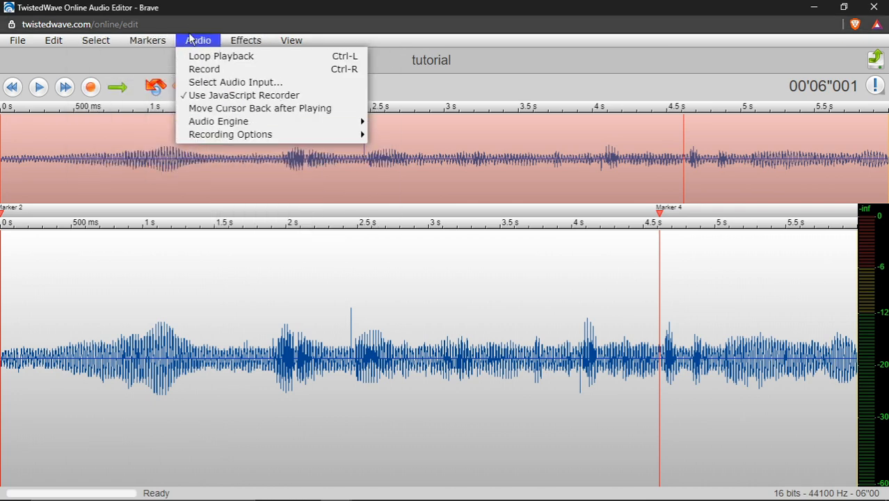
mouse_move(235, 139)
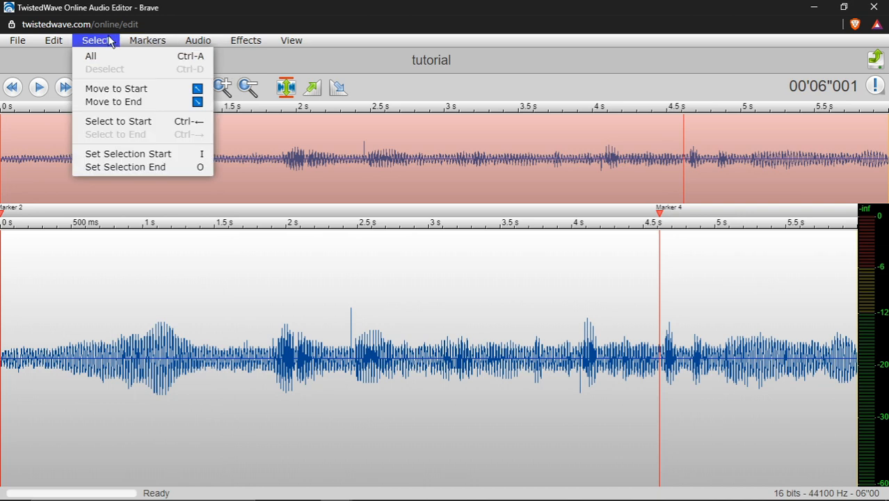
mouse_move(66, 43)
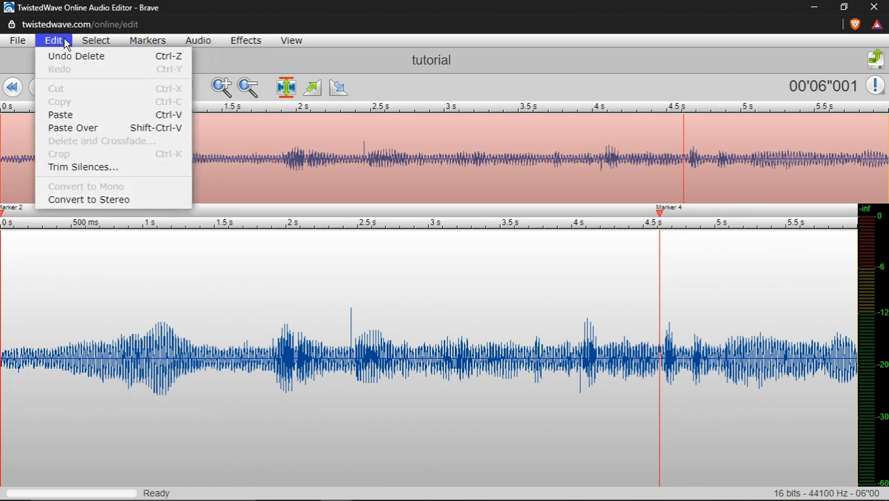
left_click(123, 200)
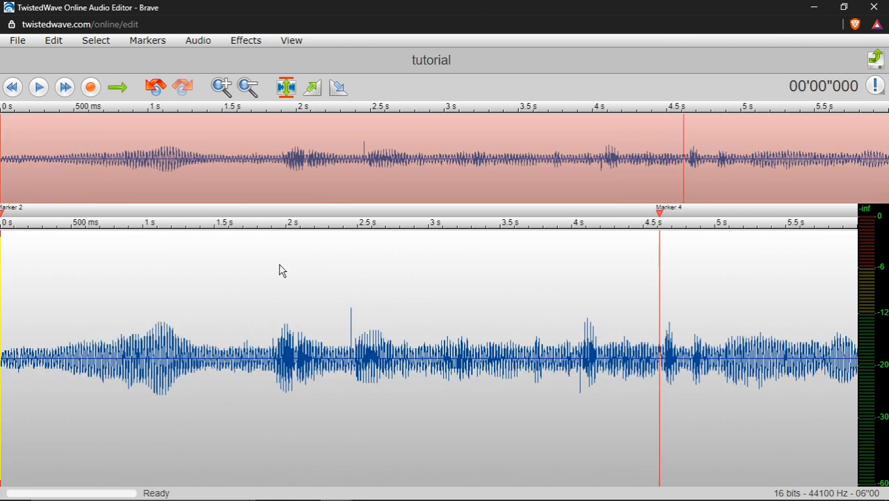
left_click(56, 43)
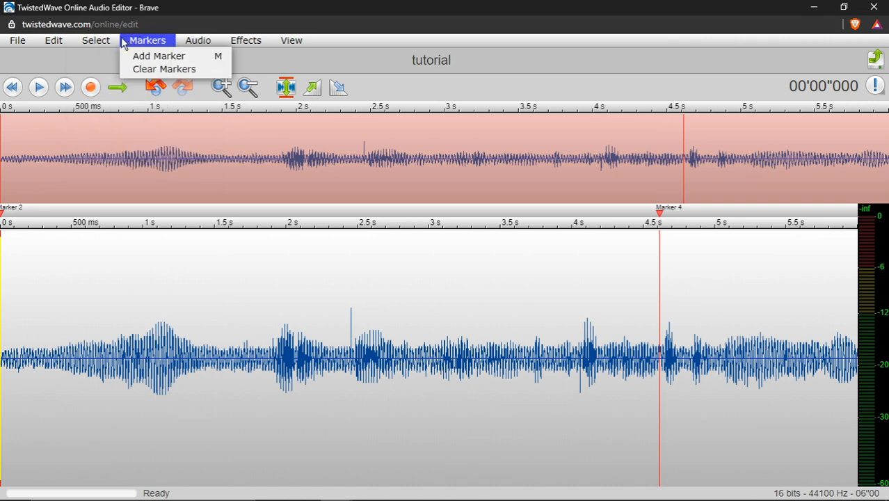
mouse_move(216, 51)
mouse_move(246, 41)
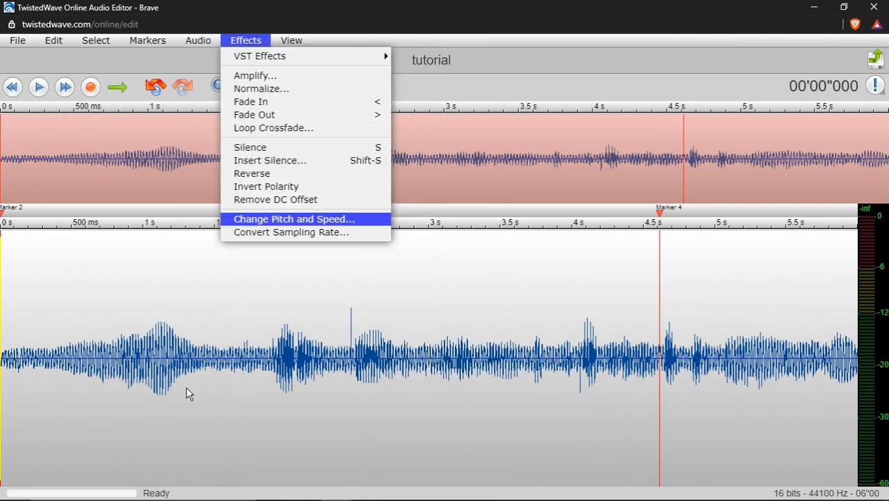
left_click(501, 88)
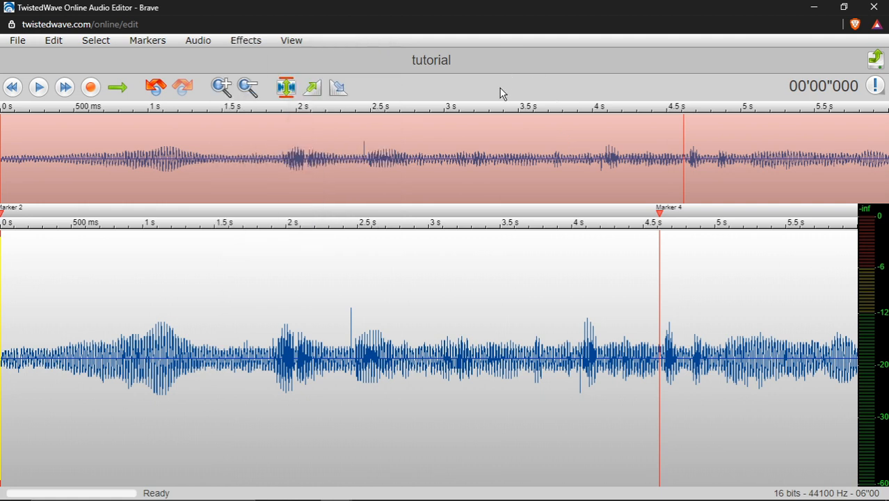
Try a fade-in and a fade-out on the whole recording, undoing each one
left_click(314, 89)
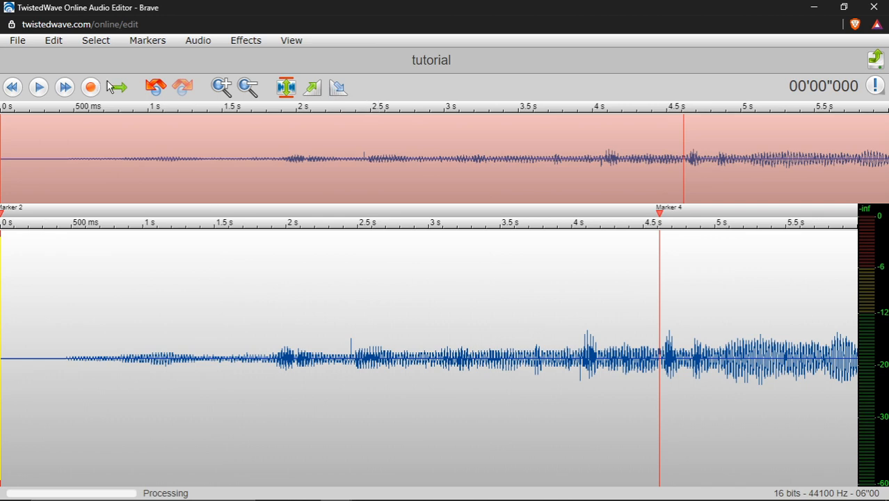
left_click(154, 87)
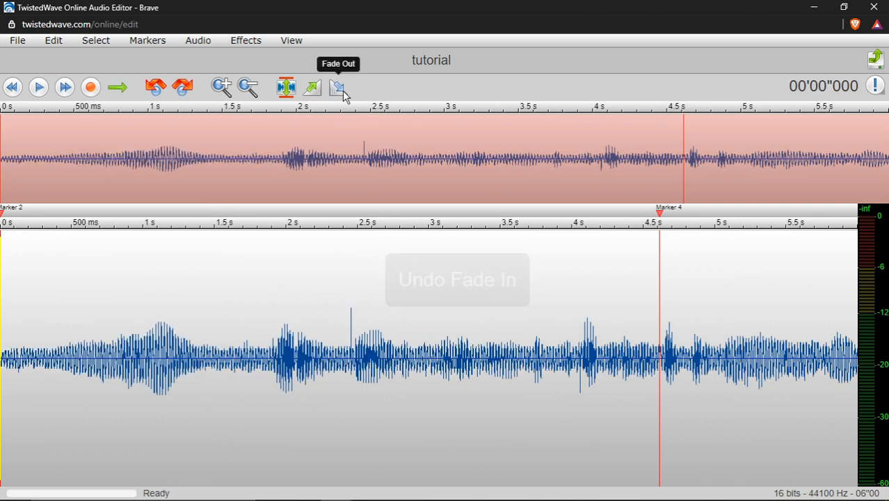
left_click(338, 88)
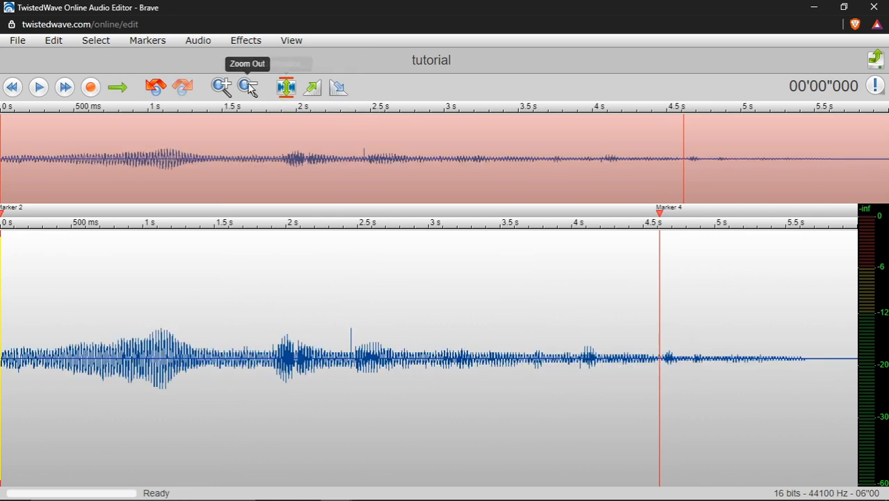
left_click(155, 87)
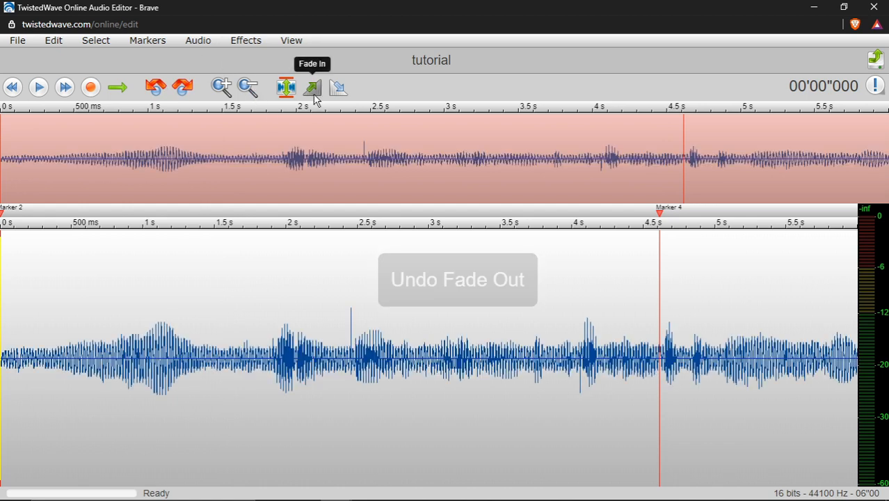
Apply a fade-in to the whole recording and play it from the start
left_click(312, 87)
left_click(38, 87)
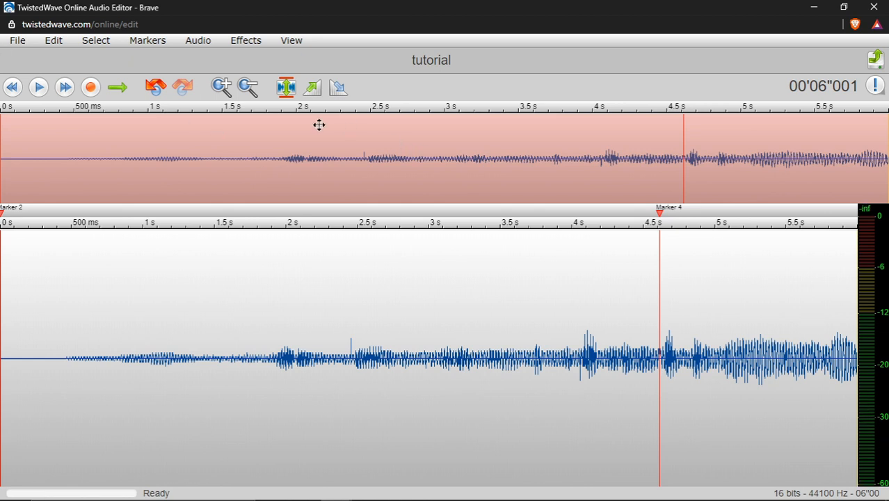
left_click(295, 42)
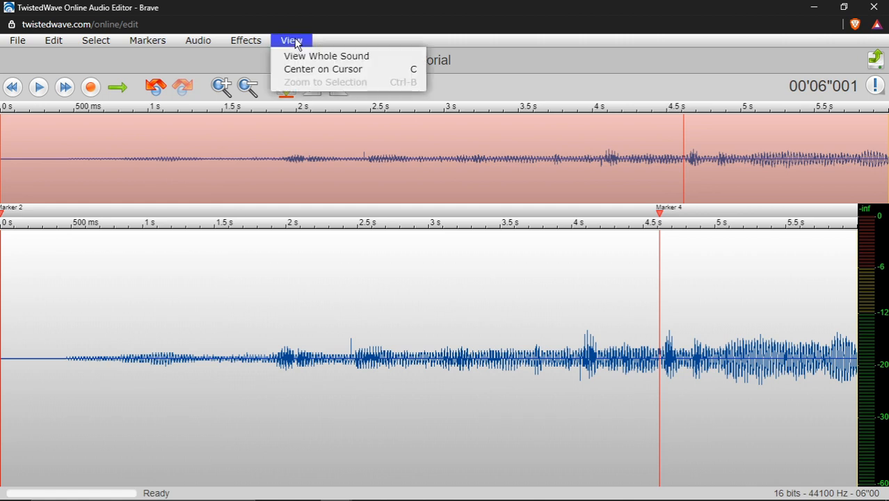
mouse_move(238, 44)
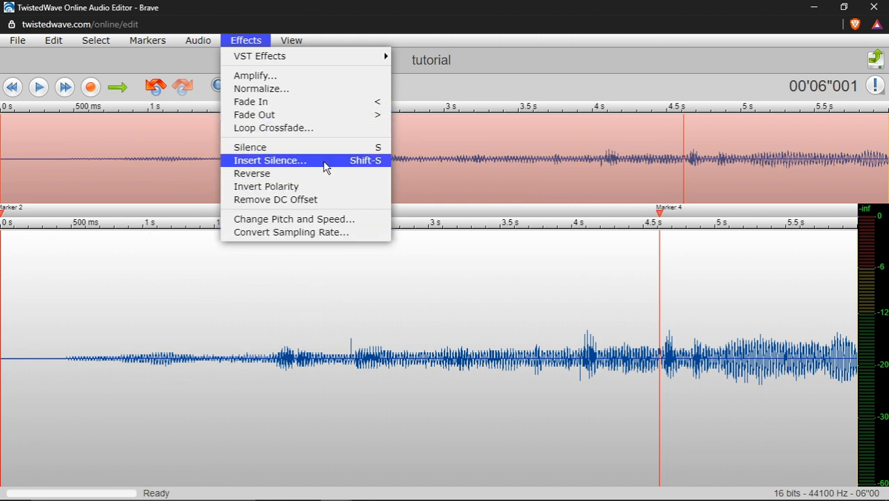
left_click(117, 290)
left_click(34, 291)
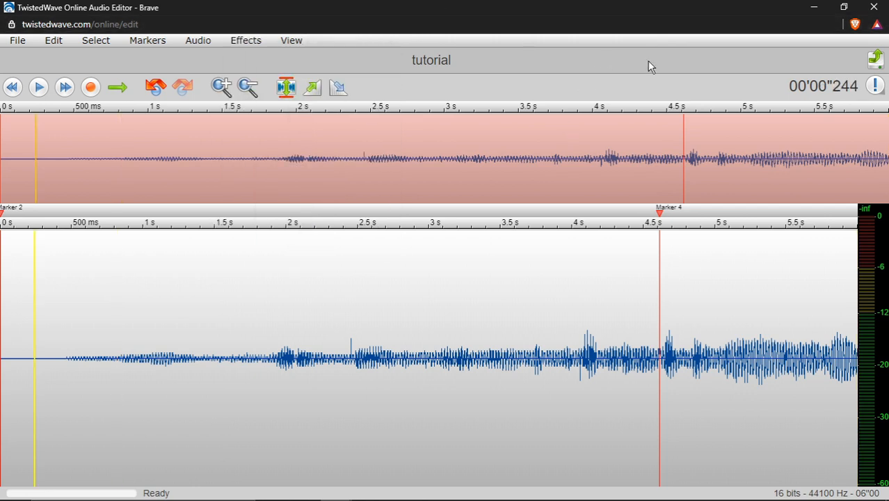
left_click(427, 61)
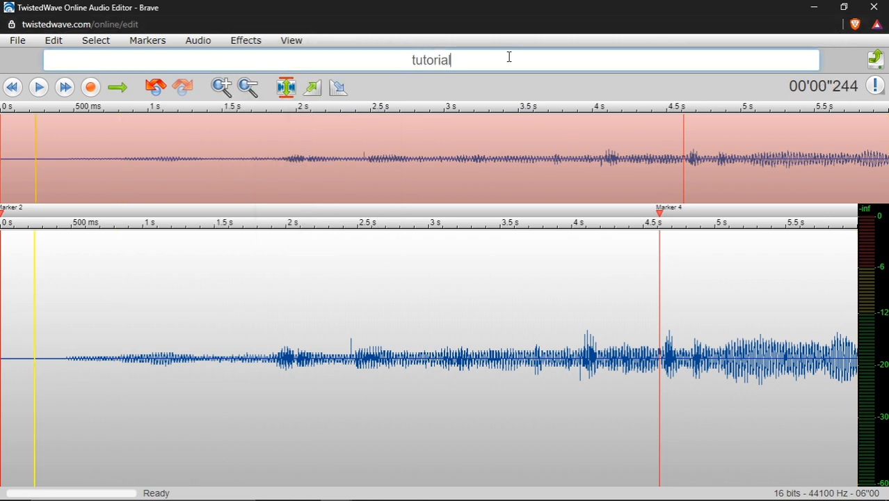
left_click_drag(504, 60, 210, 40)
left_click(576, 101)
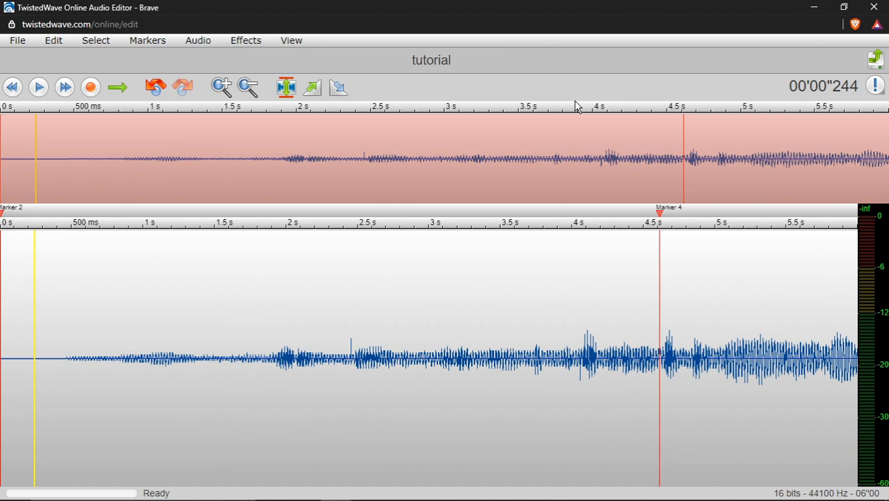
Open the audio download settings, check the bitrate and file format options, and close them without downloading
left_click(878, 61)
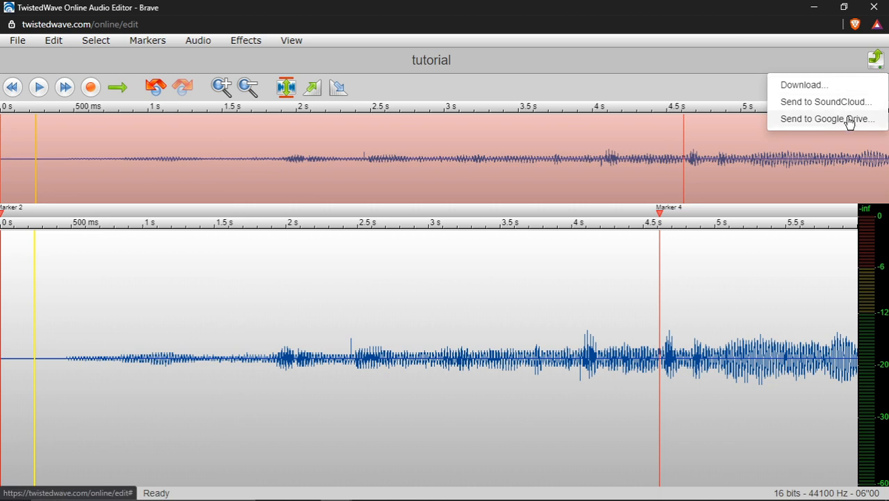
left_click(814, 84)
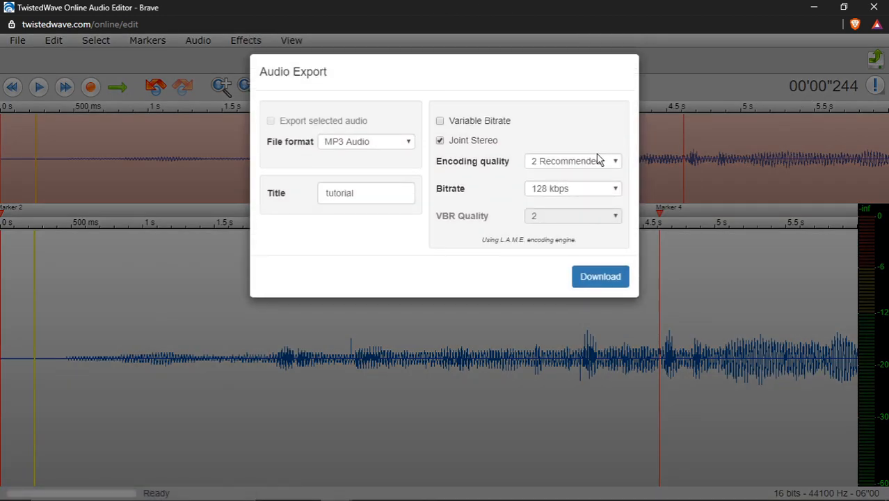
left_click(601, 189)
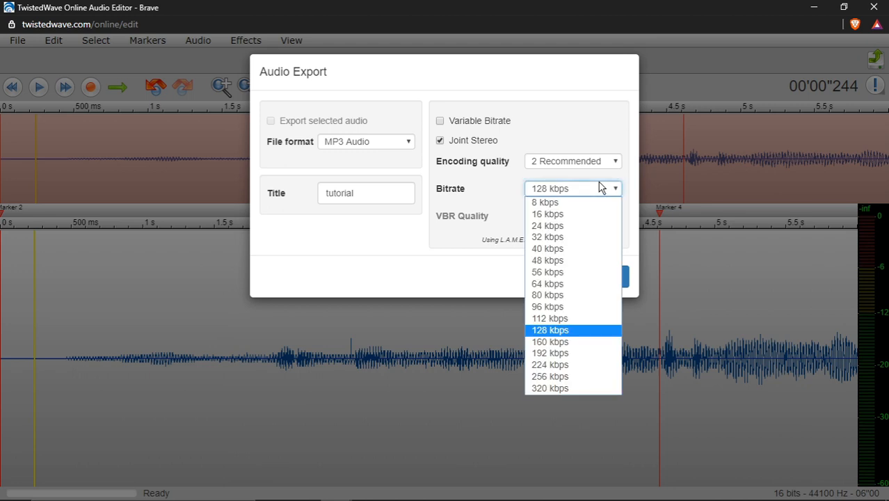
left_click(575, 187)
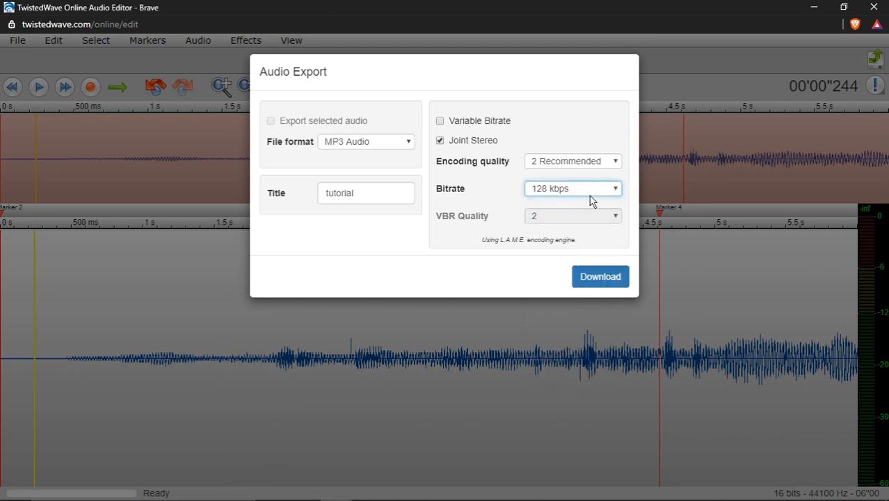
left_click(406, 145)
left_click(406, 146)
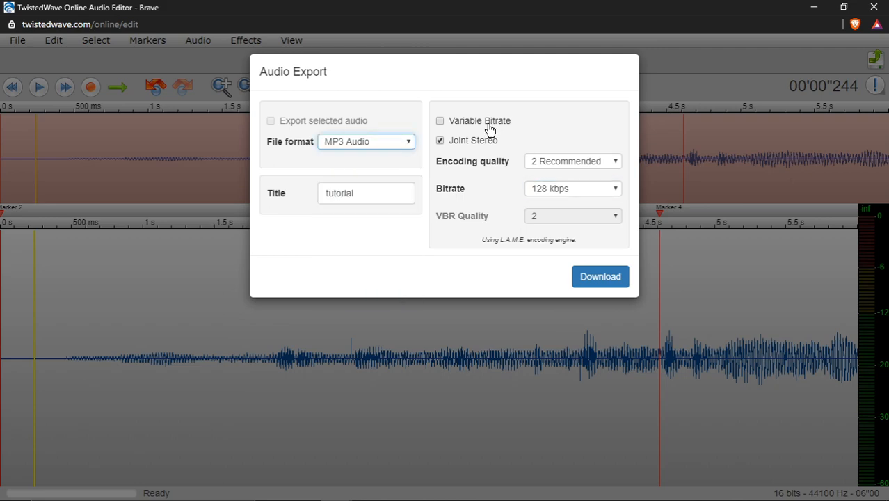
left_click(687, 285)
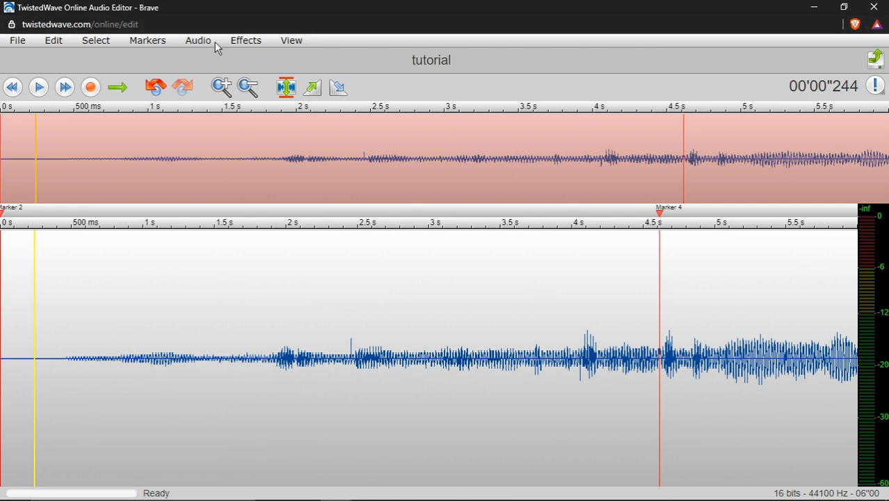
Open the sampling rate conversion settings and close them without applying a change
left_click(252, 39)
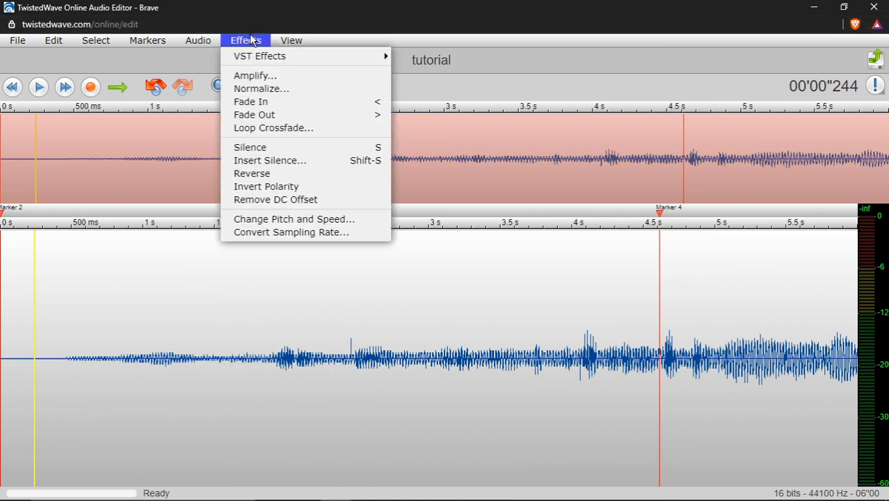
left_click(339, 233)
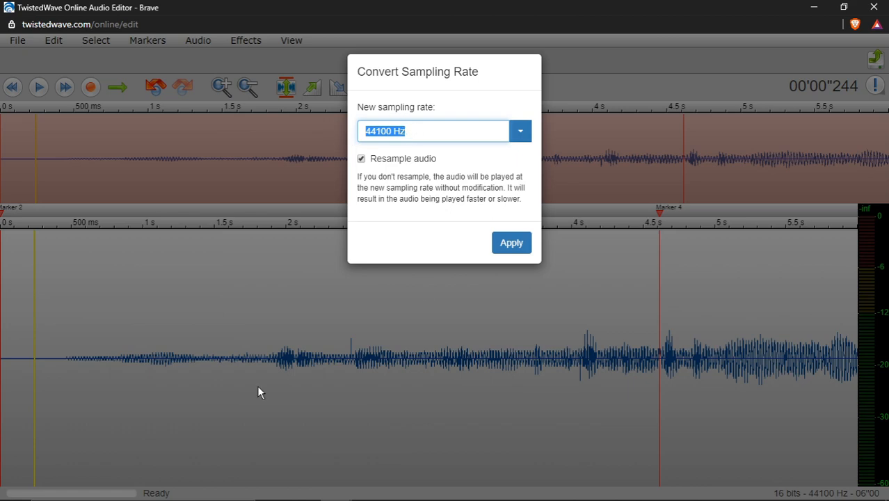
left_click(216, 347)
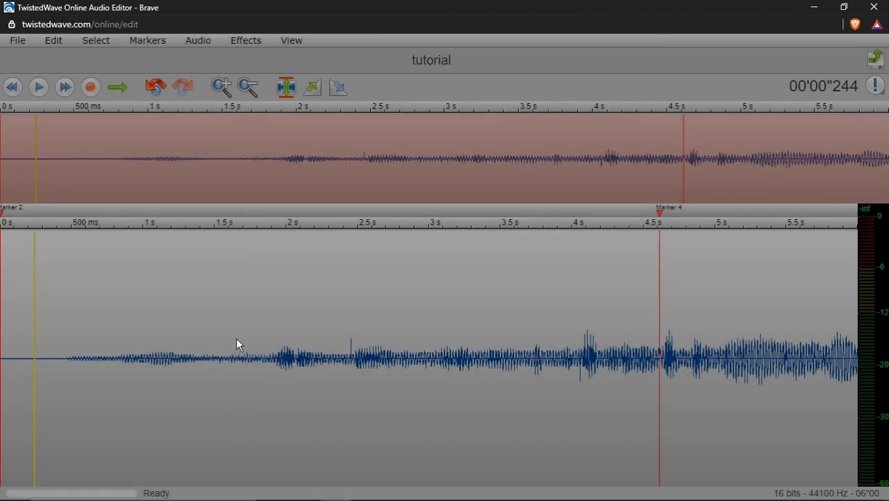
scroll(209, 338, "up", 5)
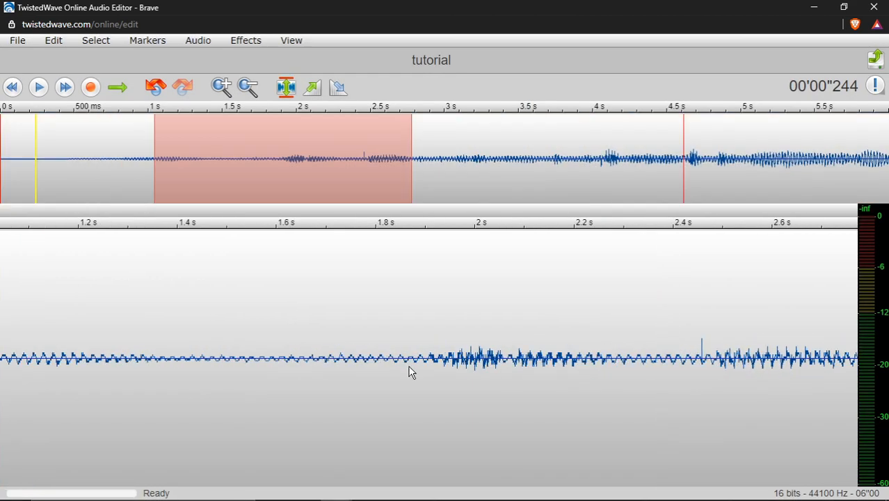
scroll(322, 352, "down", 5)
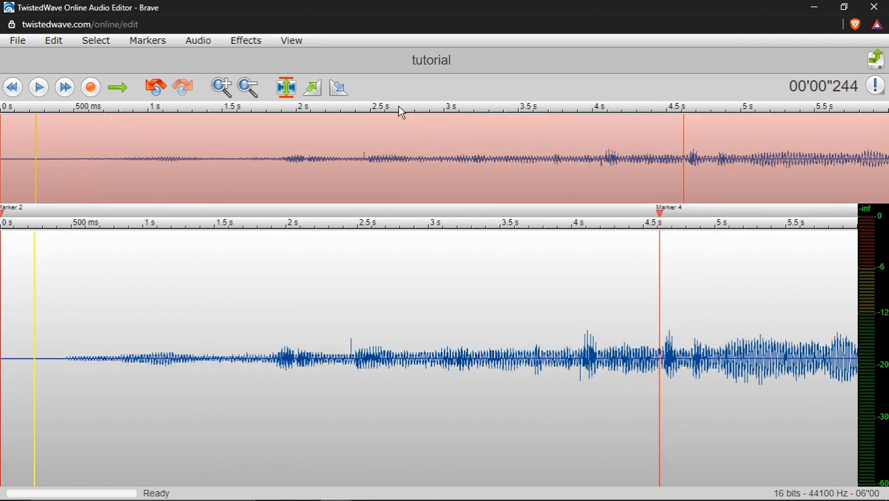